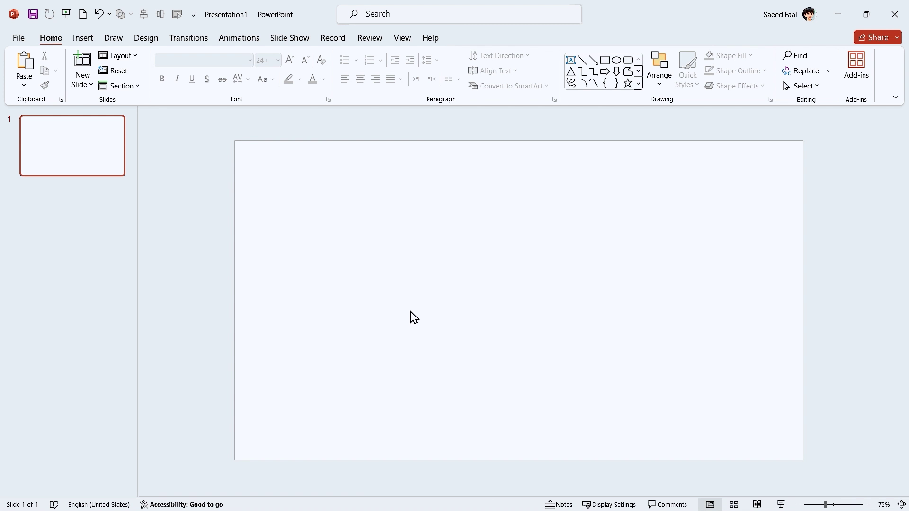
Step: Fill the slide background with a solid light gray colour through Format Background
{"action": "right_click", "coordinate": [353, 198]}
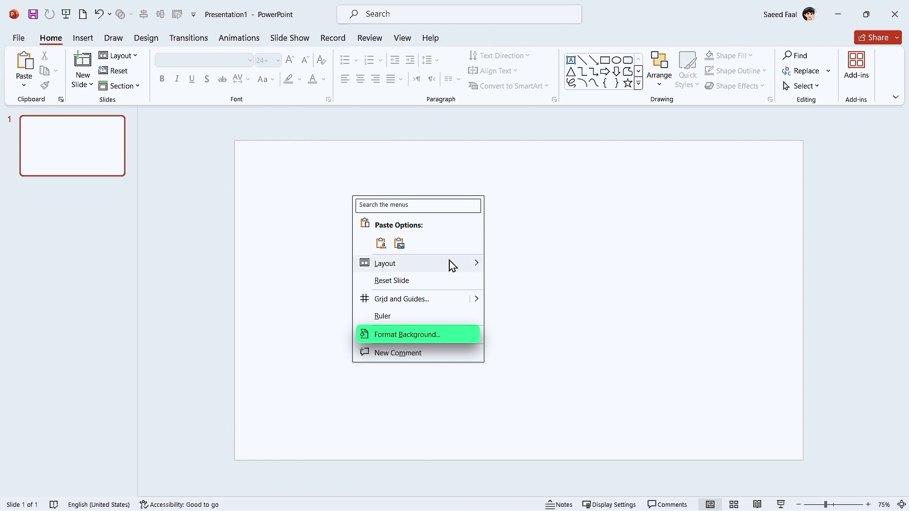
{"action": "left_click", "coordinate": [409, 336]}
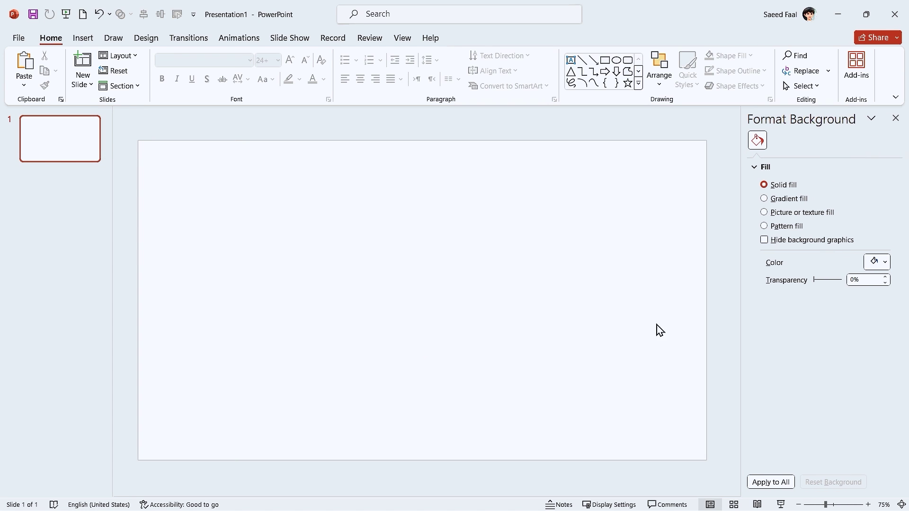
{"action": "left_click", "coordinate": [885, 263]}
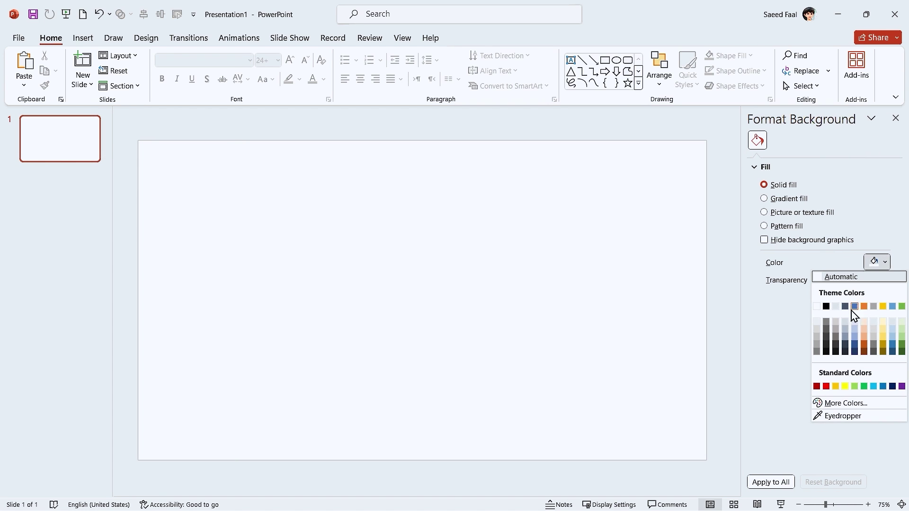
{"action": "left_click", "coordinate": [817, 335]}
{"action": "left_click", "coordinate": [897, 119]}
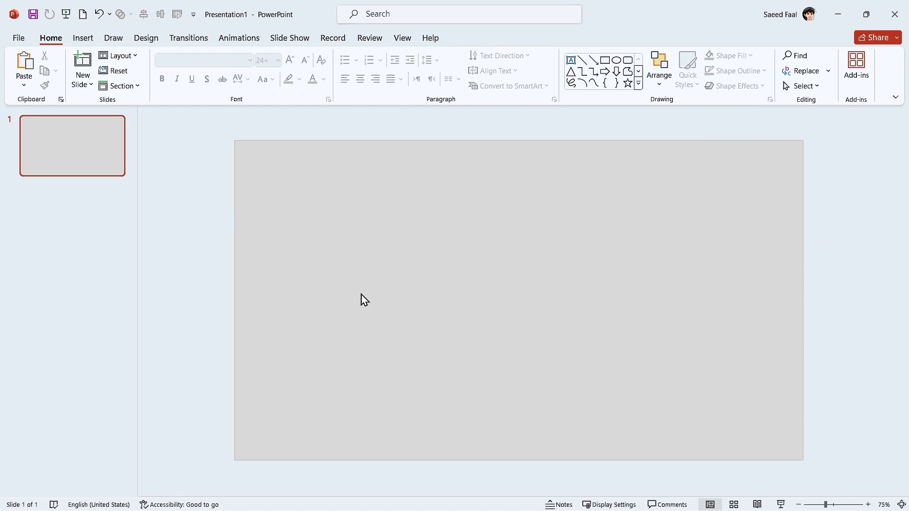
Step: Insert a List > Alternating Picture Blocks SmartArt and add a fourth picture-and-text row
{"action": "left_click", "coordinate": [82, 40]}
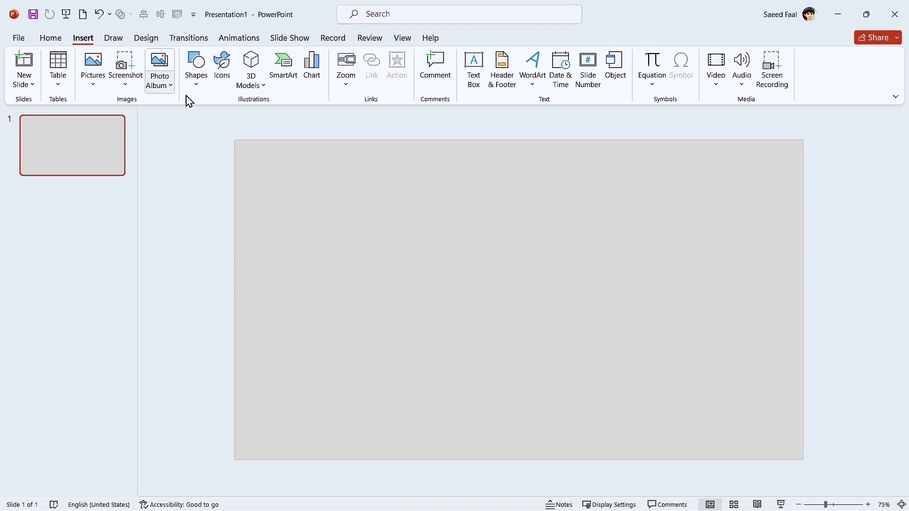
{"action": "left_click", "coordinate": [283, 67]}
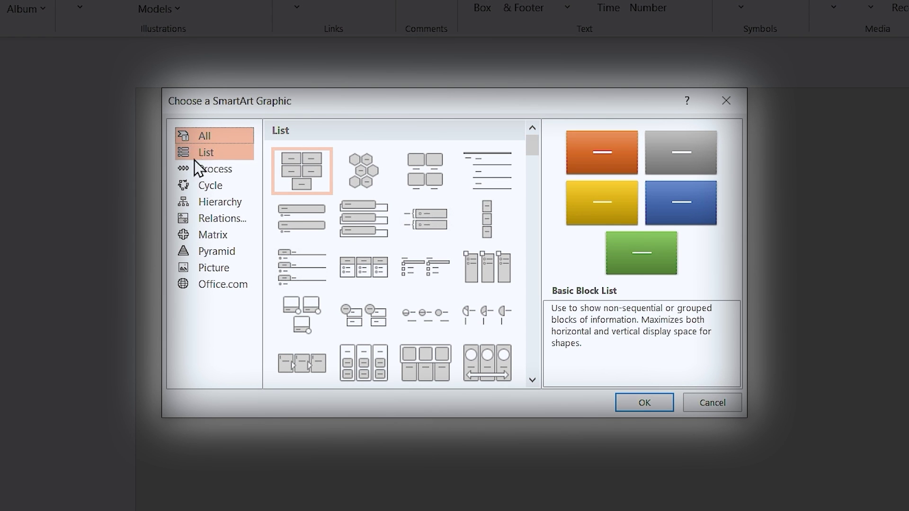
{"action": "left_click", "coordinate": [283, 184]}
{"action": "scroll", "coordinate": [359, 241], "scroll_direction": "down", "scroll_amount": 3}
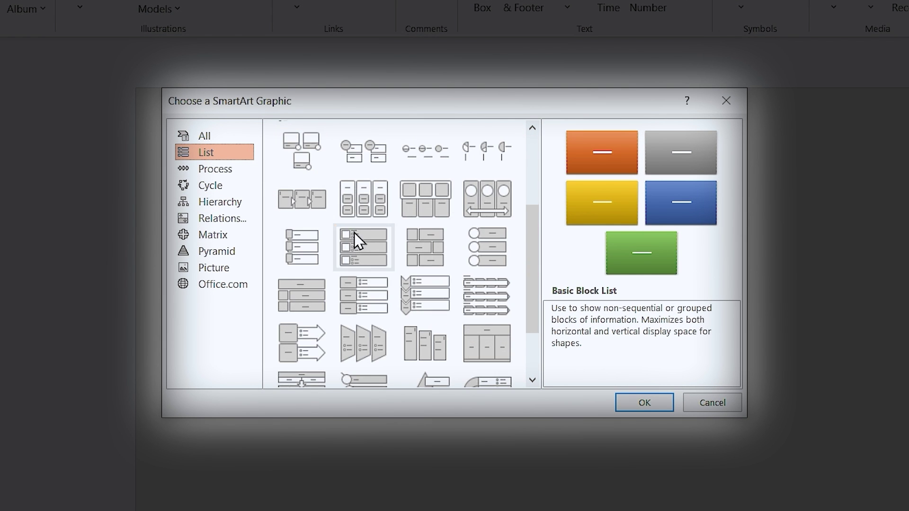
{"action": "left_click", "coordinate": [422, 252]}
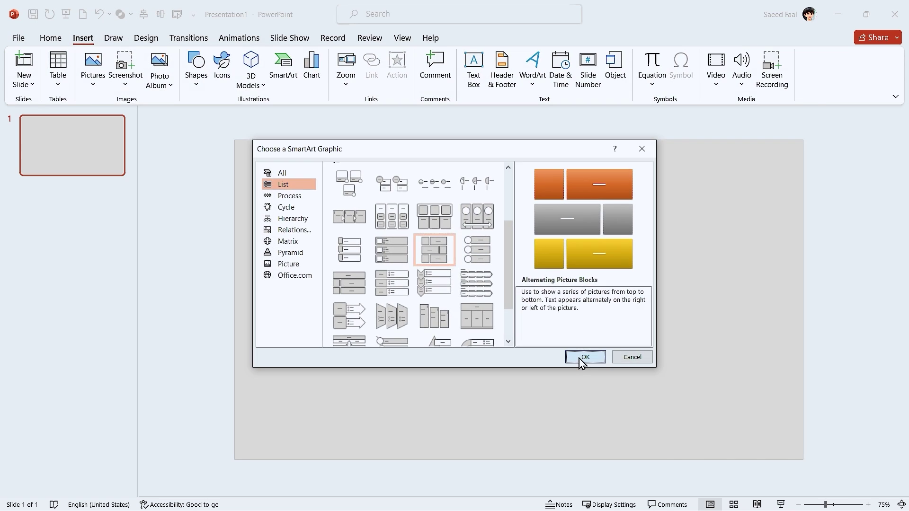
{"action": "left_click", "coordinate": [644, 403]}
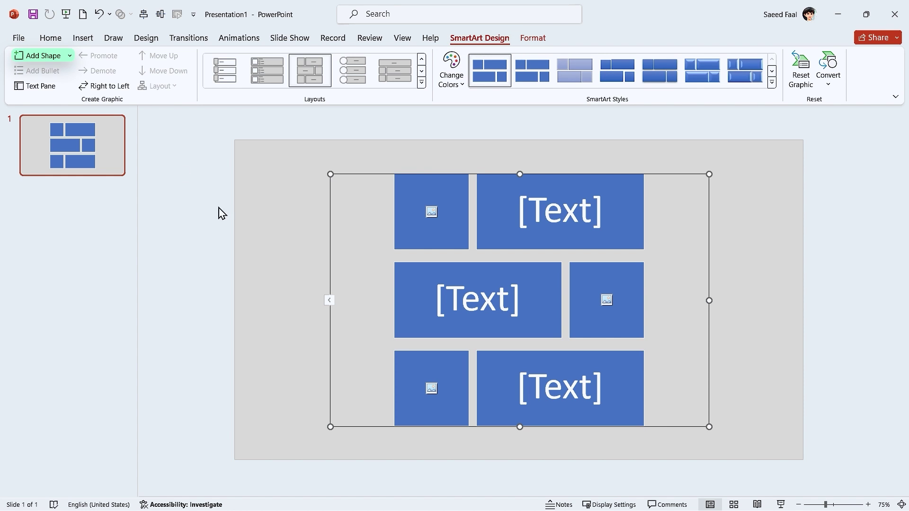
{"action": "left_click", "coordinate": [44, 56]}
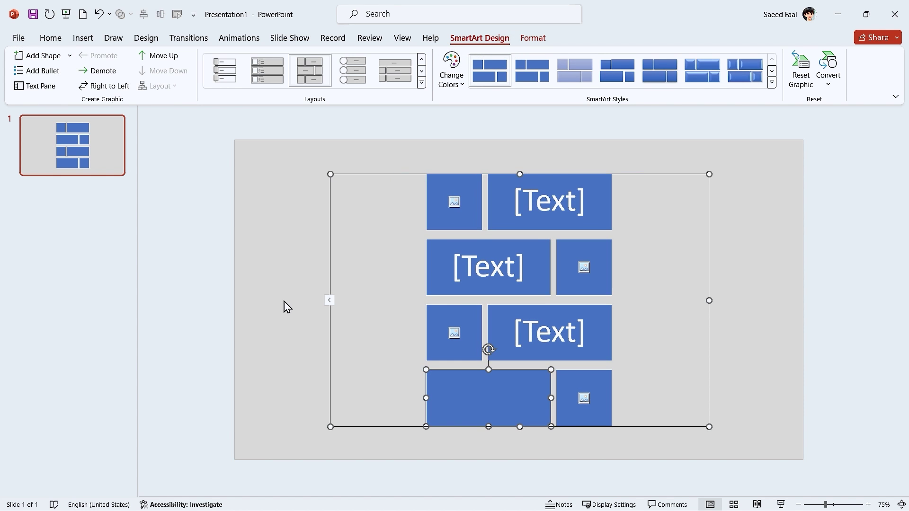
Step: Ungroup the SmartArt twice into separate rectangles
{"action": "right_click", "coordinate": [377, 229]}
{"action": "mouse_move", "coordinate": [436, 288]}
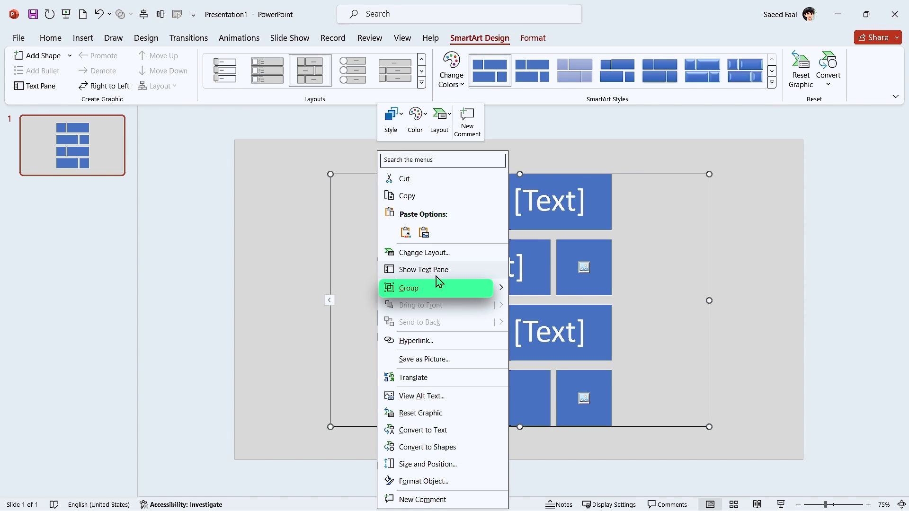
{"action": "left_click", "coordinate": [544, 327]}
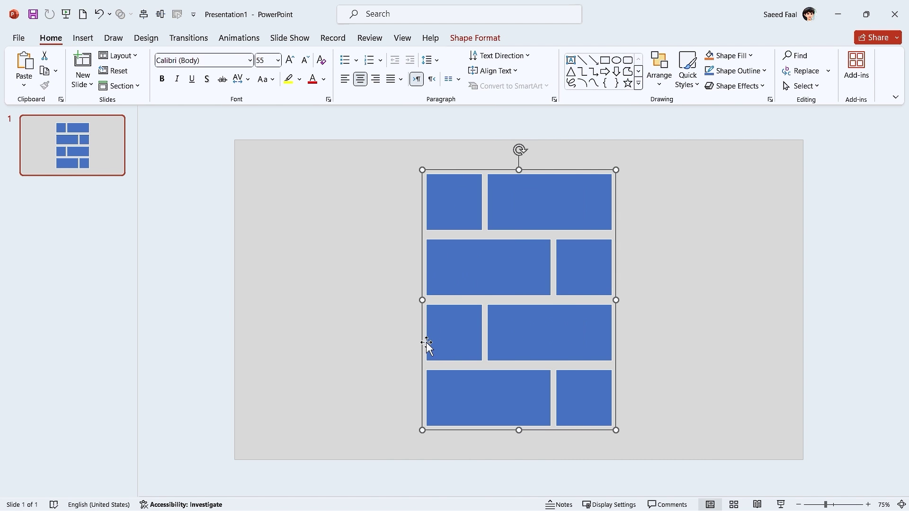
{"action": "right_click", "coordinate": [450, 211]}
{"action": "mouse_move", "coordinate": [497, 311]}
{"action": "left_click", "coordinate": [617, 348]}
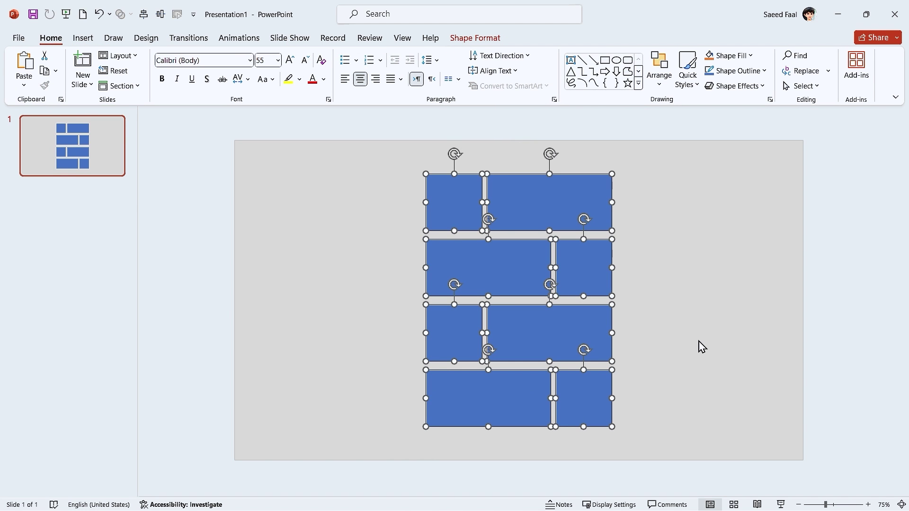
Step: Widen and narrow the left and right rectangles in each row into a staggered brick pattern
{"action": "left_click", "coordinate": [426, 203]}
{"action": "left_click_drag", "start_coordinate": [426, 202], "coordinate": [378, 203]}
{"action": "left_click", "coordinate": [426, 268]}
{"action": "left_click_drag", "start_coordinate": [427, 268], "coordinate": [416, 268]}
{"action": "left_click", "coordinate": [612, 202]}
{"action": "left_click_drag", "start_coordinate": [612, 202], "coordinate": [566, 203]}
{"action": "left_click", "coordinate": [427, 333]}
{"action": "left_click_drag", "start_coordinate": [427, 333], "coordinate": [351, 334]}
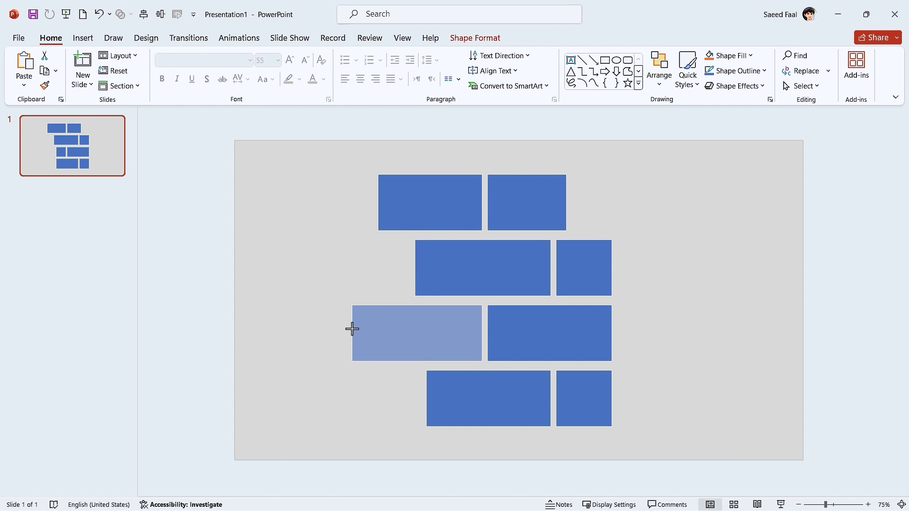
{"action": "left_click", "coordinate": [455, 396]}
{"action": "left_click_drag", "start_coordinate": [551, 399], "coordinate": [524, 399]}
{"action": "left_click", "coordinate": [585, 400]}
{"action": "left_click", "coordinate": [515, 465]}
{"action": "left_click", "coordinate": [609, 333]}
{"action": "left_click_drag", "start_coordinate": [611, 333], "coordinate": [587, 333]}
{"action": "left_click", "coordinate": [611, 396]}
{"action": "left_click_drag", "start_coordinate": [611, 399], "coordinate": [579, 399]}
{"action": "left_click", "coordinate": [316, 352]}
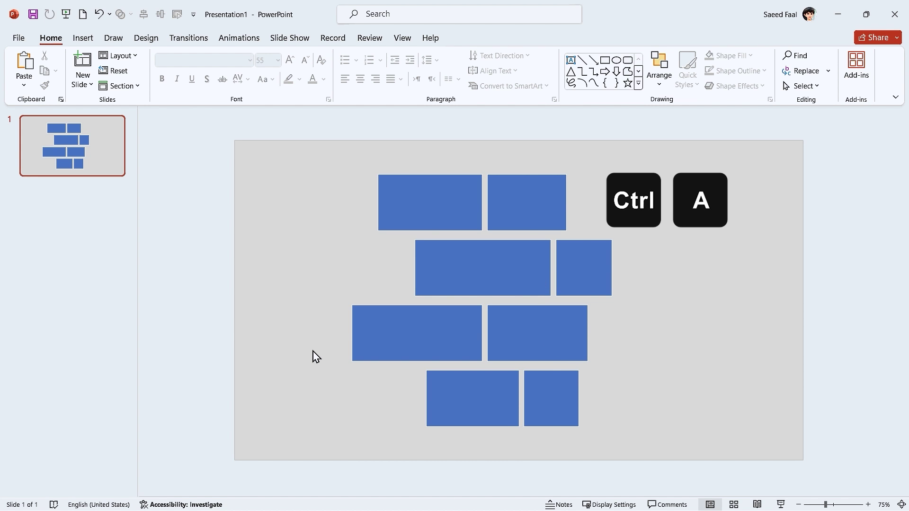
Step: Union all eight rectangles into one shape and move it to the slide's right half
{"action": "key", "text": "ctrl+a"}
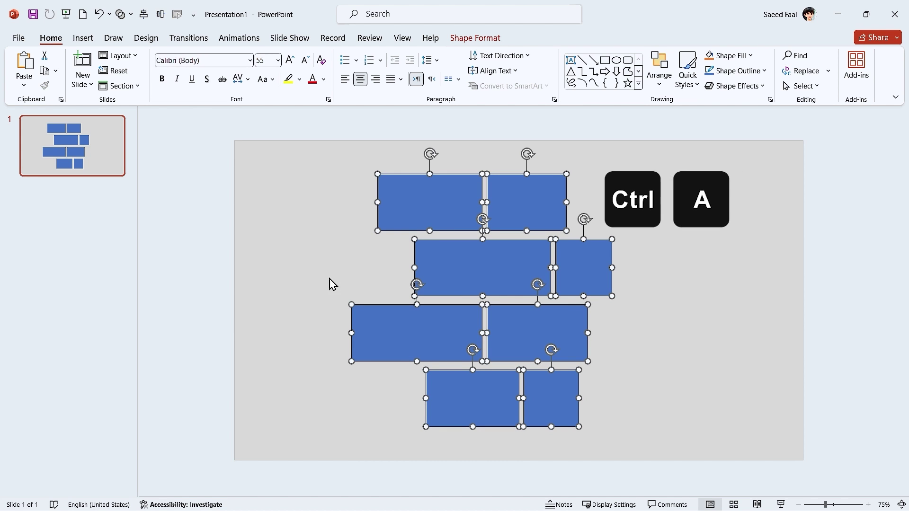
{"action": "left_click", "coordinate": [475, 38]}
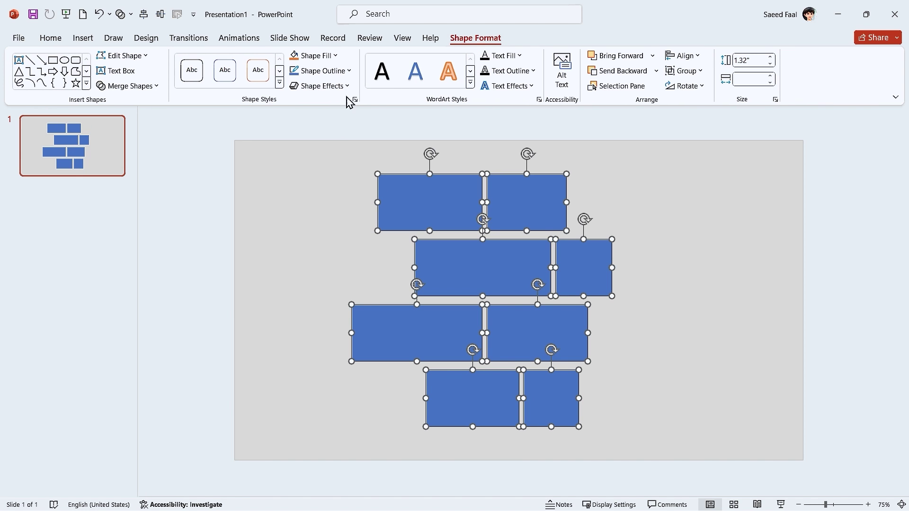
{"action": "left_click", "coordinate": [135, 86]}
{"action": "left_click", "coordinate": [117, 101]}
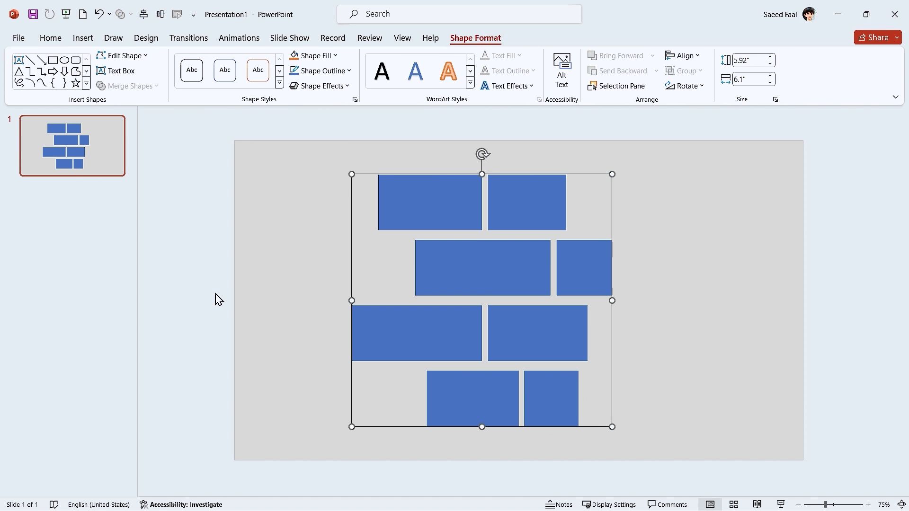
{"action": "left_click_drag", "start_coordinate": [470, 266], "coordinate": [643, 281]}
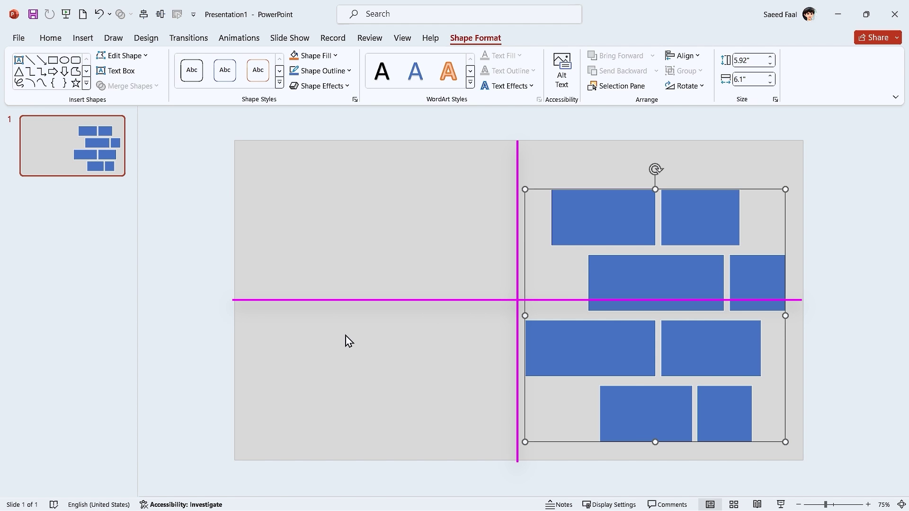
Step: Turn on the slide guides and drag the horizontal guide up out of the way
{"action": "left_click", "coordinate": [400, 40]}
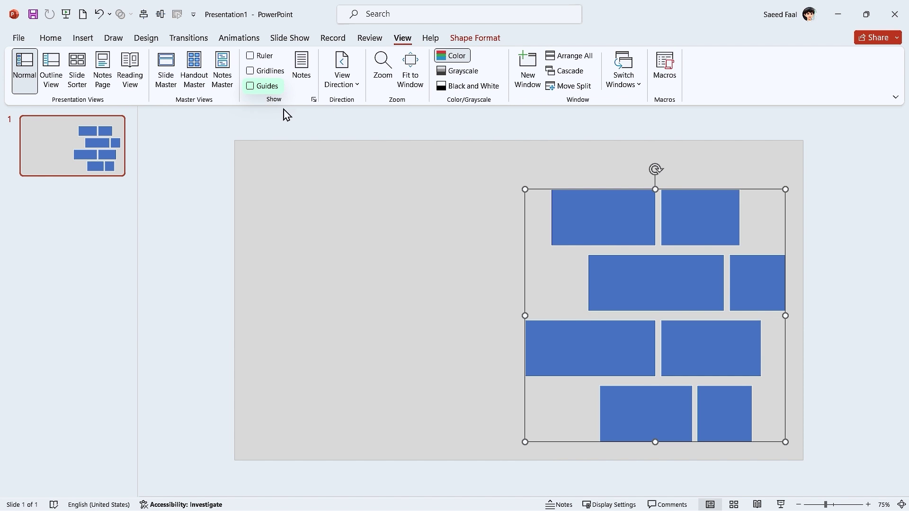
{"action": "left_click", "coordinate": [253, 88]}
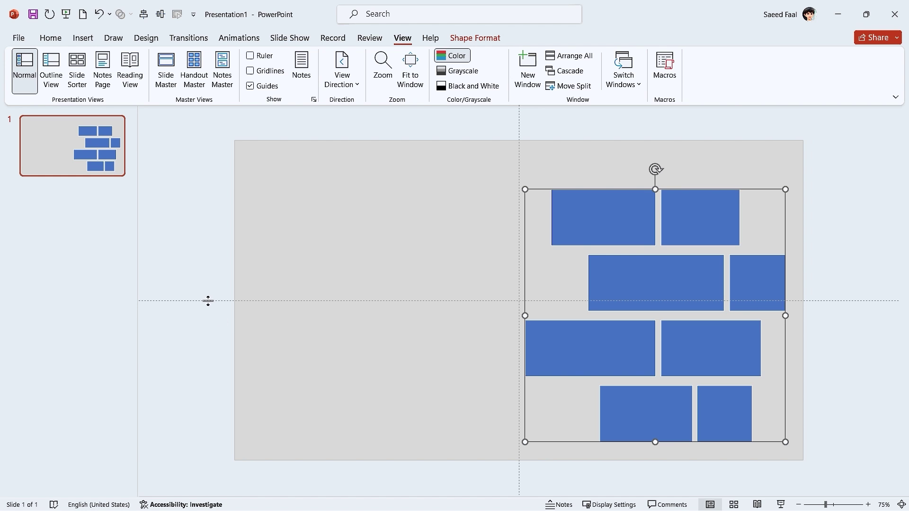
{"action": "left_click_drag", "start_coordinate": [202, 301], "coordinate": [208, 141]}
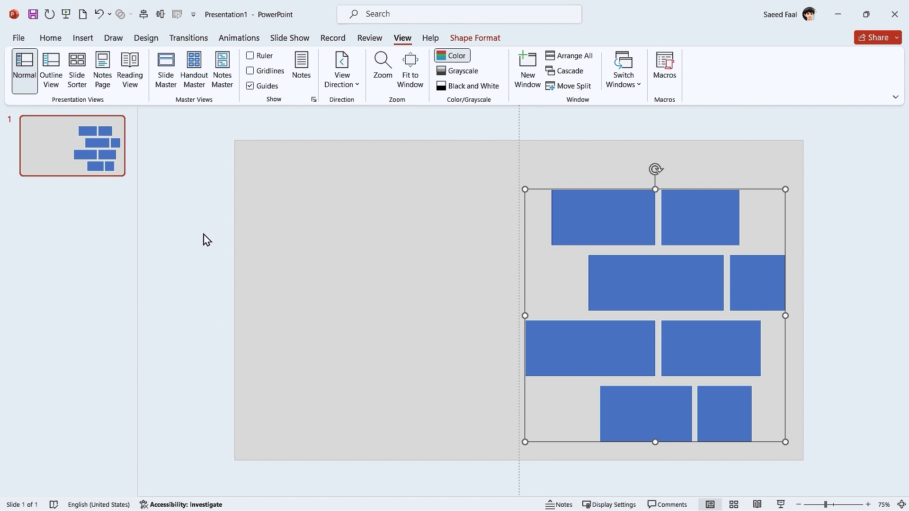
Step: Align the brick shape to the vertical middle and narrow it from its left edge
{"action": "left_click", "coordinate": [475, 37]}
{"action": "left_click", "coordinate": [684, 55]}
{"action": "left_click", "coordinate": [702, 145]}
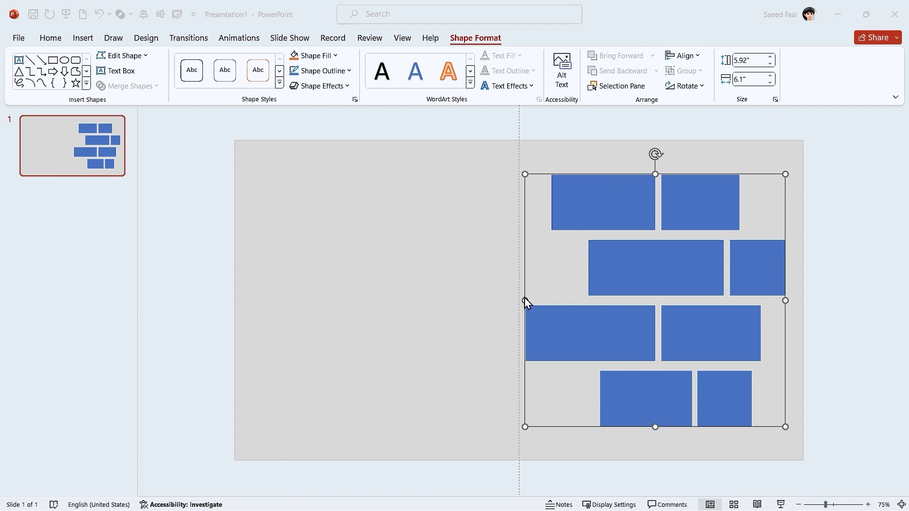
{"action": "left_click_drag", "start_coordinate": [524, 299], "coordinate": [536, 300]}
{"action": "left_click", "coordinate": [144, 297]}
Step: Drag the dog photo from the desktop onto the slide, then cut it to the clipboard
{"action": "left_click_drag", "start_coordinate": [5, 318], "coordinate": [144, 331]}
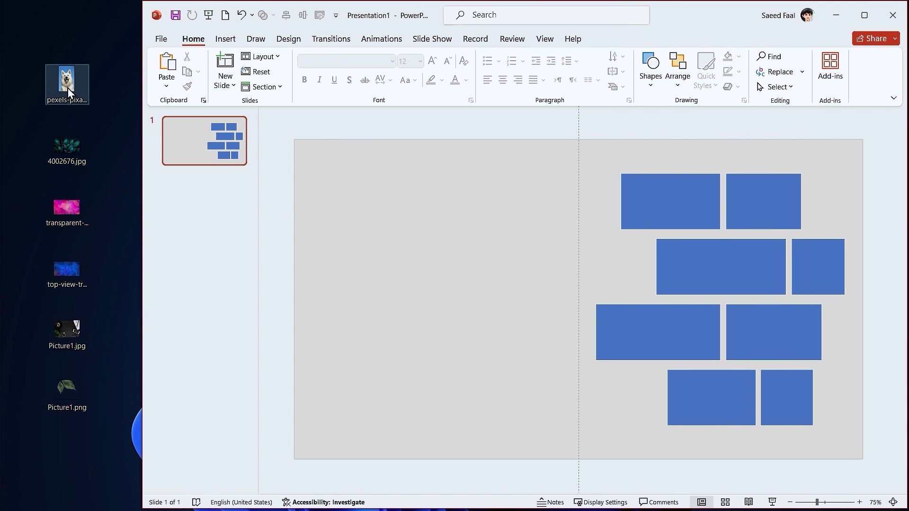
{"action": "left_click_drag", "start_coordinate": [68, 88], "coordinate": [377, 244]}
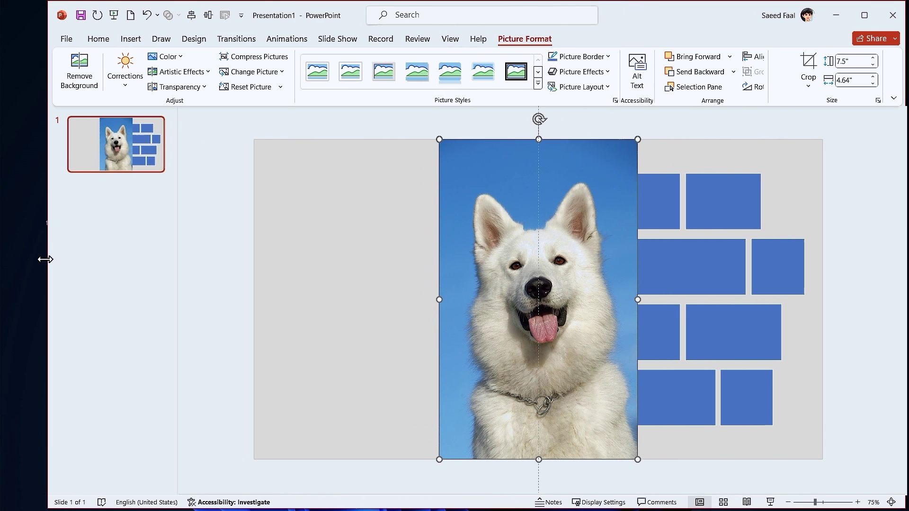
{"action": "left_click_drag", "start_coordinate": [141, 256], "coordinate": [4, 259]}
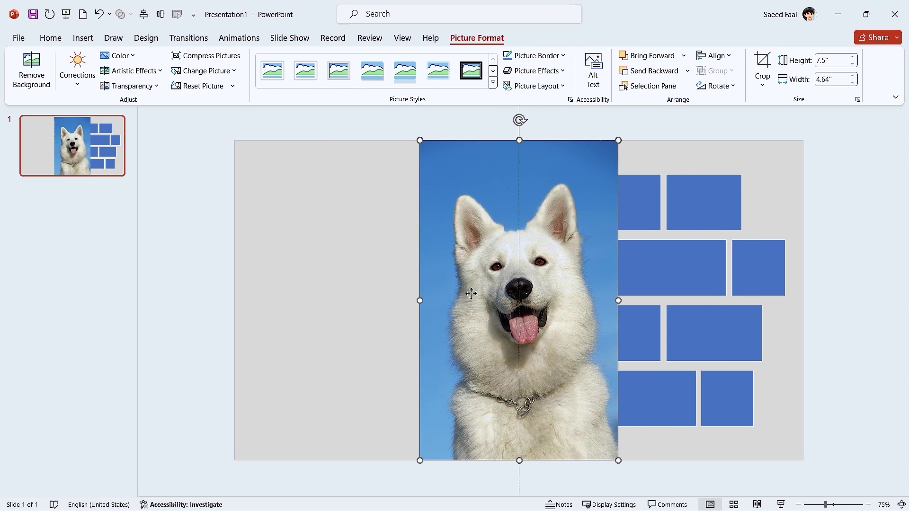
{"action": "left_click_drag", "start_coordinate": [467, 294], "coordinate": [346, 290]}
{"action": "key", "text": "ctrl+x"}
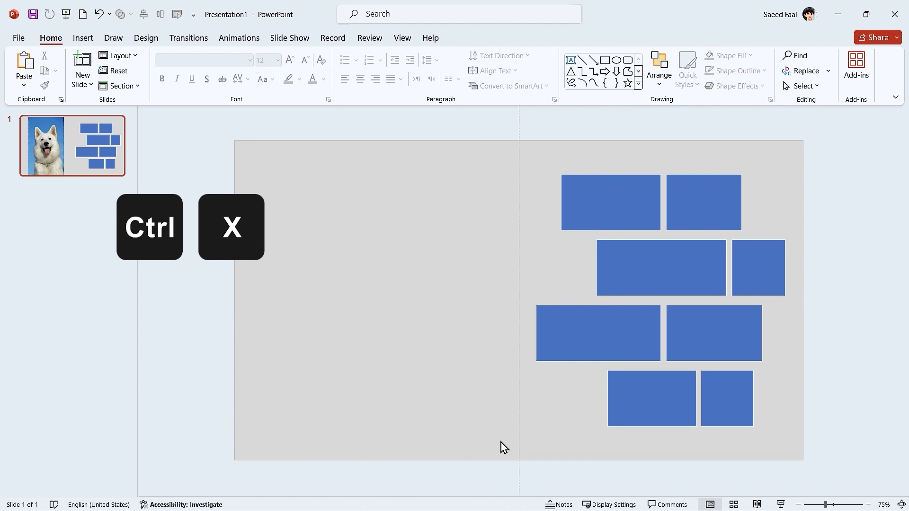
Step: Fill the brick shape with the clipboard dog photo, cropped to Fill
{"action": "right_click", "coordinate": [583, 194]}
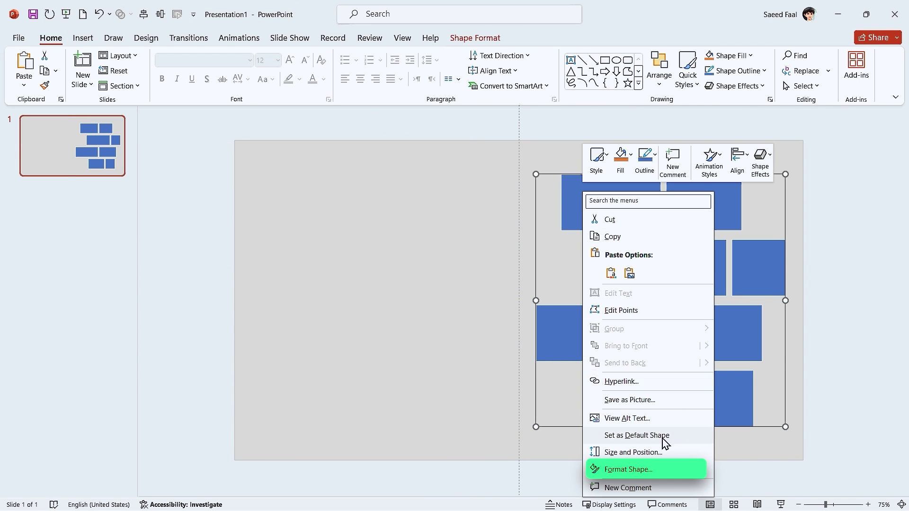
{"action": "left_click", "coordinate": [643, 470]}
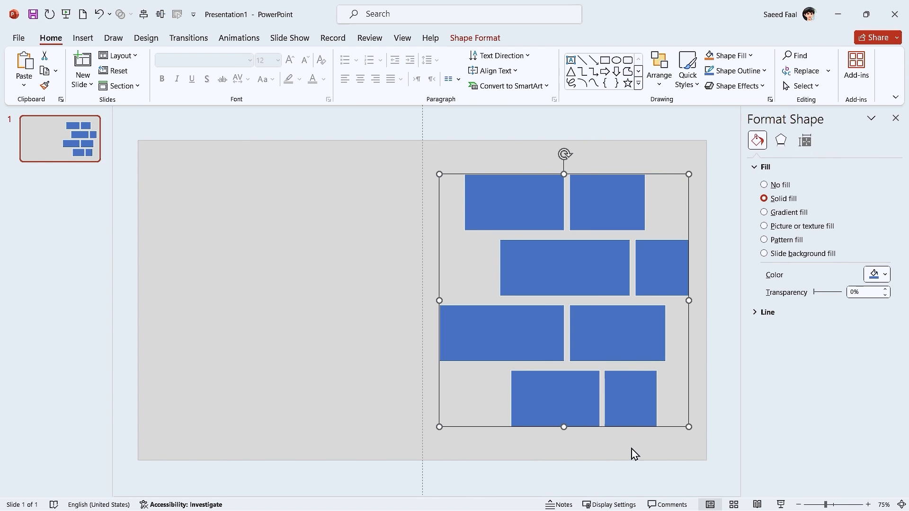
{"action": "left_click", "coordinate": [765, 226]}
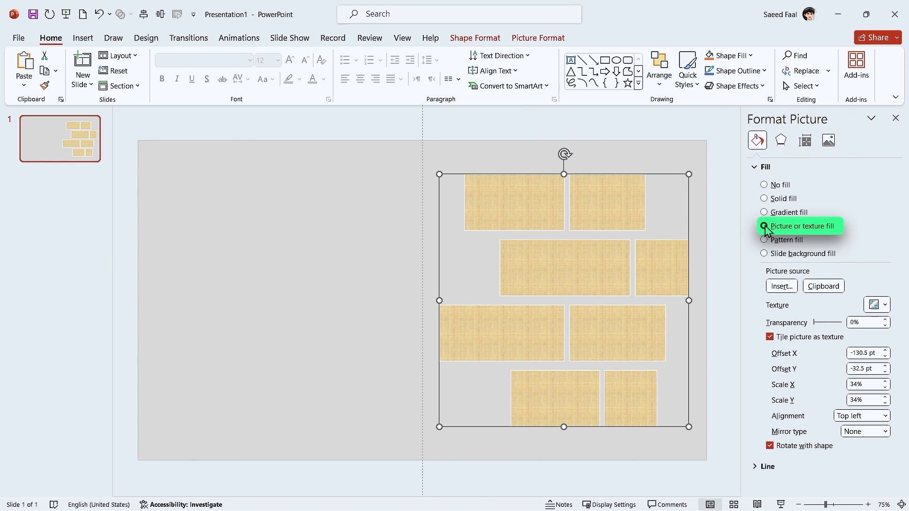
{"action": "left_click", "coordinate": [822, 291]}
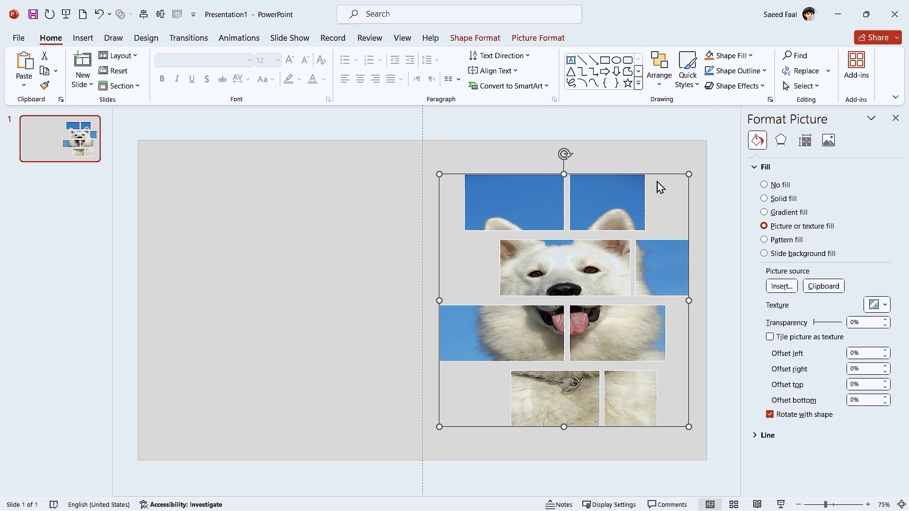
{"action": "left_click", "coordinate": [538, 40]}
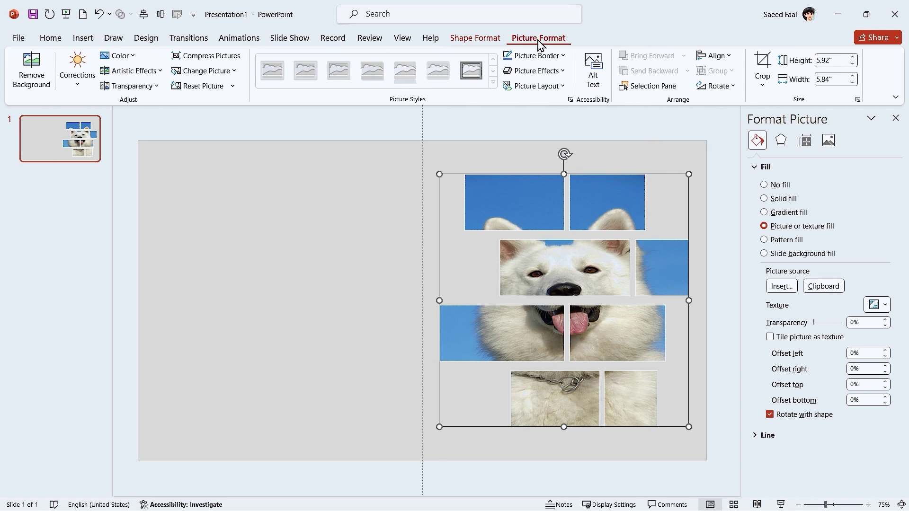
{"action": "left_click", "coordinate": [763, 85]}
{"action": "left_click", "coordinate": [807, 156]}
{"action": "left_click", "coordinate": [304, 270]}
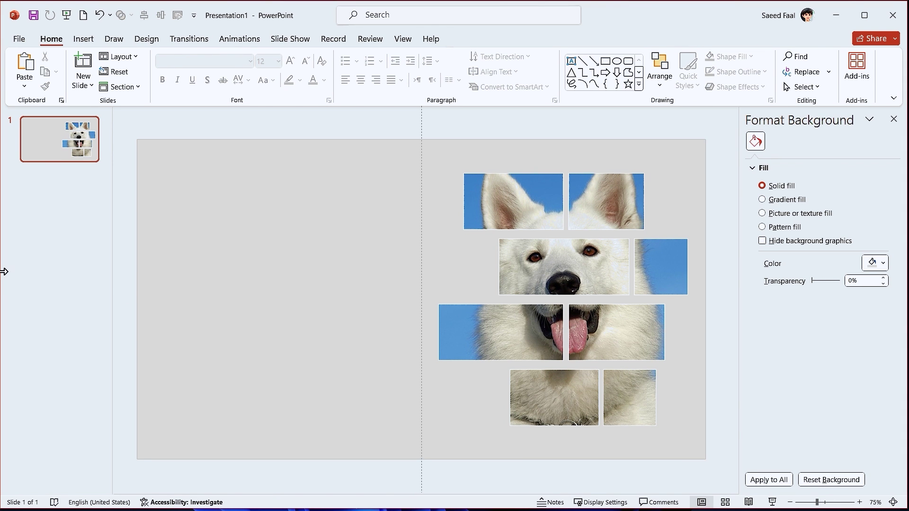
Step: Drag the teal leaf image from the desktop onto the slide, then cut it to the clipboard
{"action": "left_click_drag", "start_coordinate": [2, 271], "coordinate": [130, 280]}
{"action": "mouse_move", "coordinate": [67, 145]}
{"action": "left_mouse_down"}
{"action": "mouse_move", "coordinate": [353, 272]}
{"action": "mouse_move", "coordinate": [338, 271]}
{"action": "left_mouse_up"}
{"action": "left_click_drag", "start_coordinate": [132, 274], "coordinate": [3, 279]}
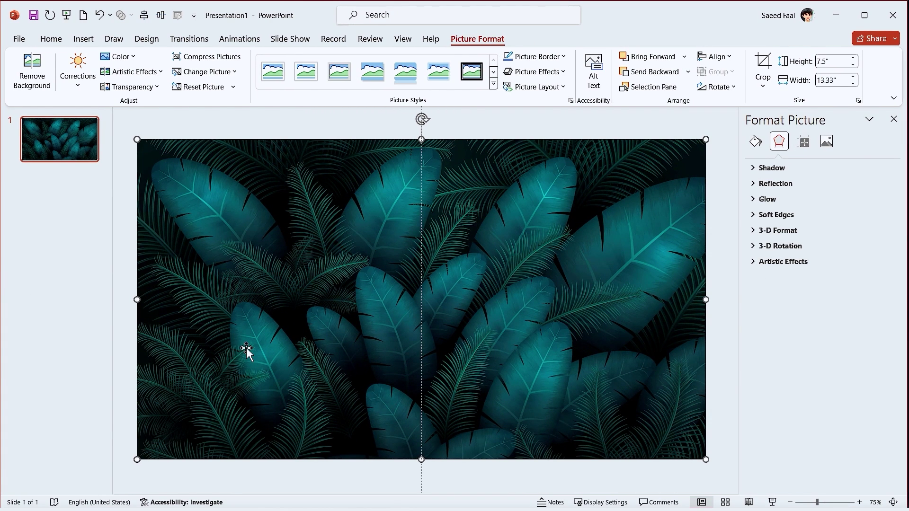
{"action": "key", "text": "ctrl+x"}
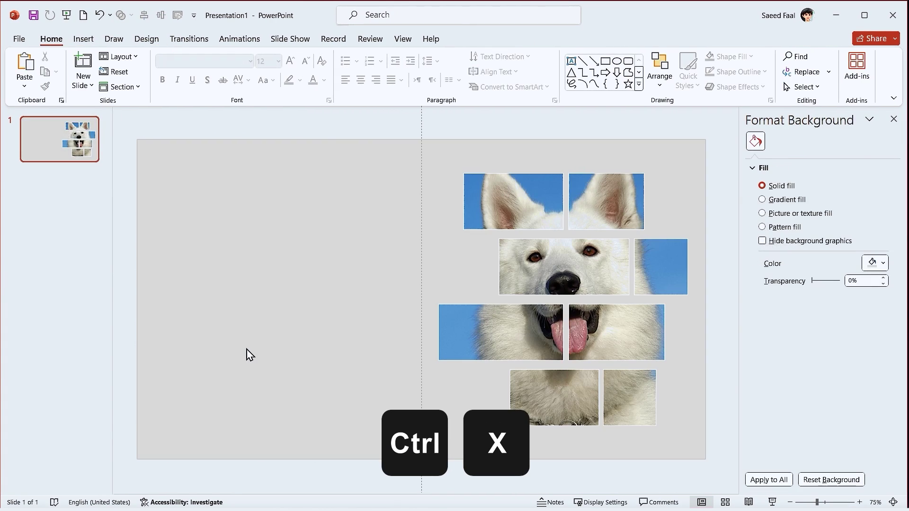
Step: Refill the blocks with the clipboard leaf picture, cropped to Fill, enlarged and shifted right
{"action": "left_click", "coordinate": [497, 217]}
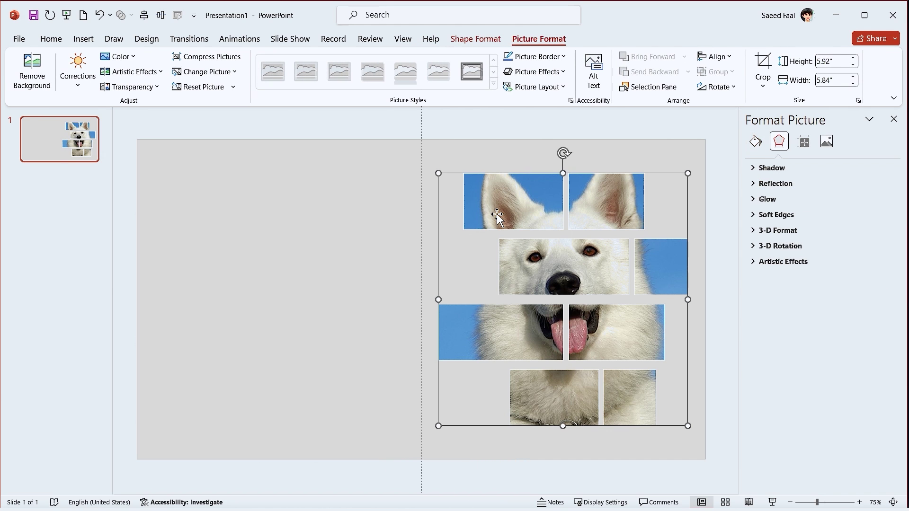
{"action": "left_click", "coordinate": [755, 141]}
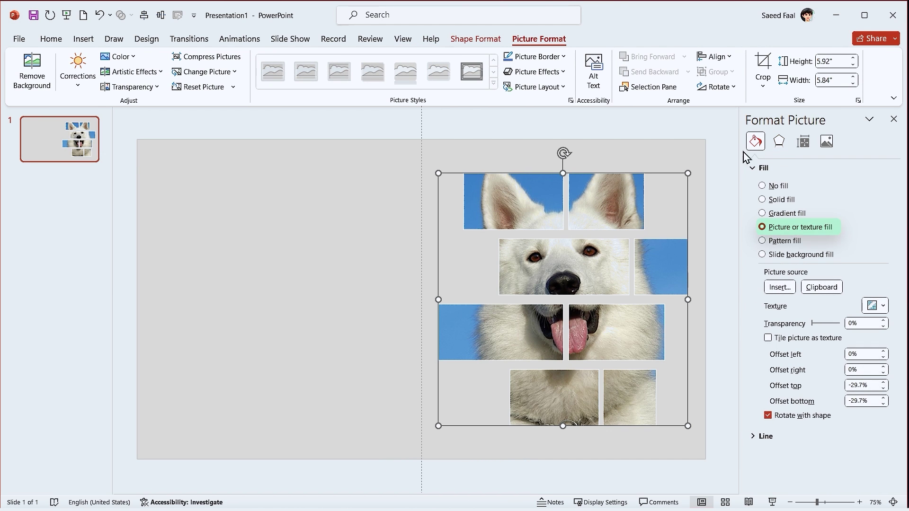
{"action": "left_click", "coordinate": [829, 290]}
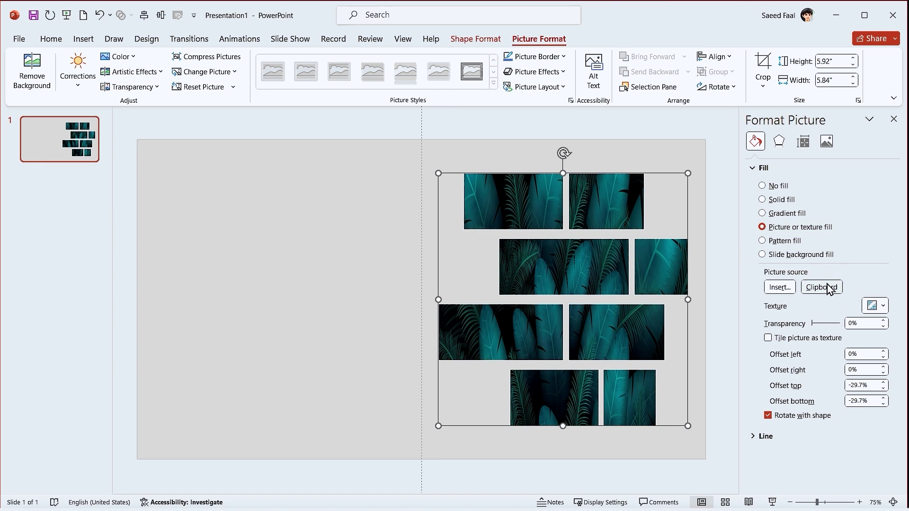
{"action": "left_click", "coordinate": [763, 86]}
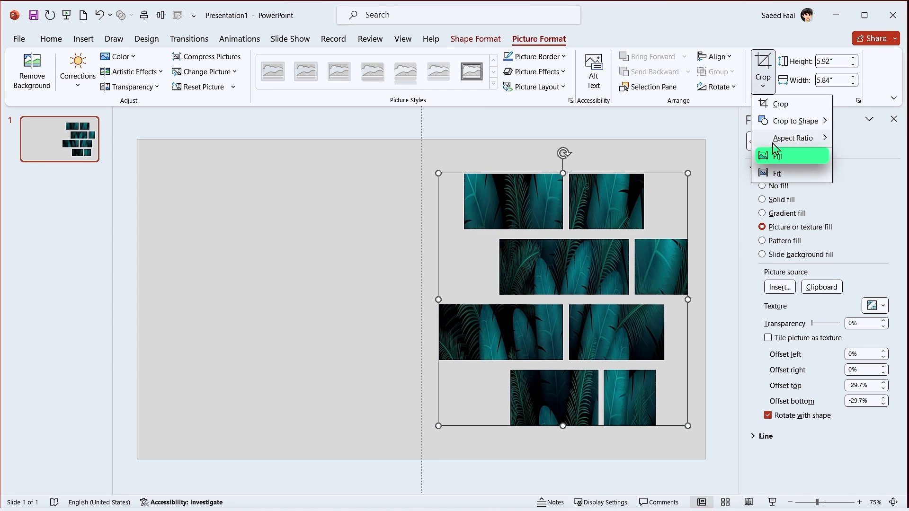
{"action": "left_click", "coordinate": [792, 157]}
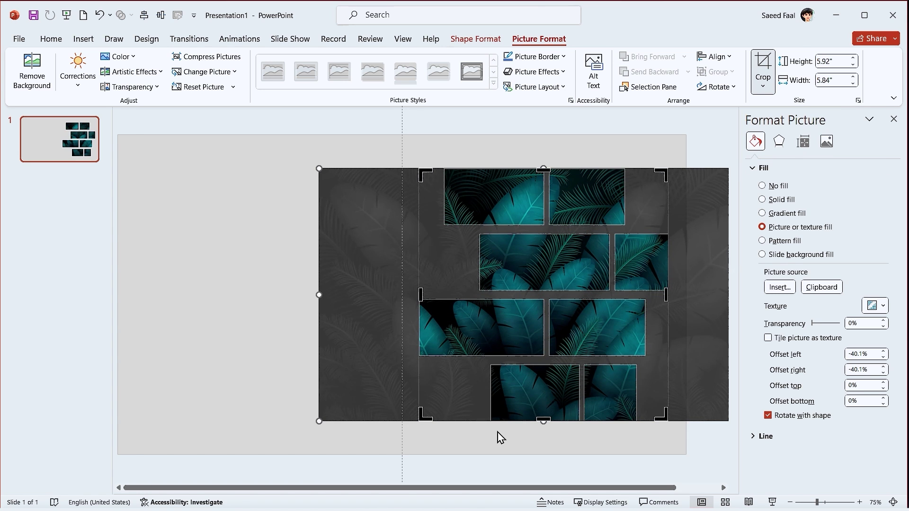
{"action": "mouse_move", "coordinate": [319, 421]}
{"action": "left_mouse_down"}
{"action": "mouse_move", "coordinate": [193, 497]}
{"action": "mouse_move", "coordinate": [156, 498]}
{"action": "left_mouse_up"}
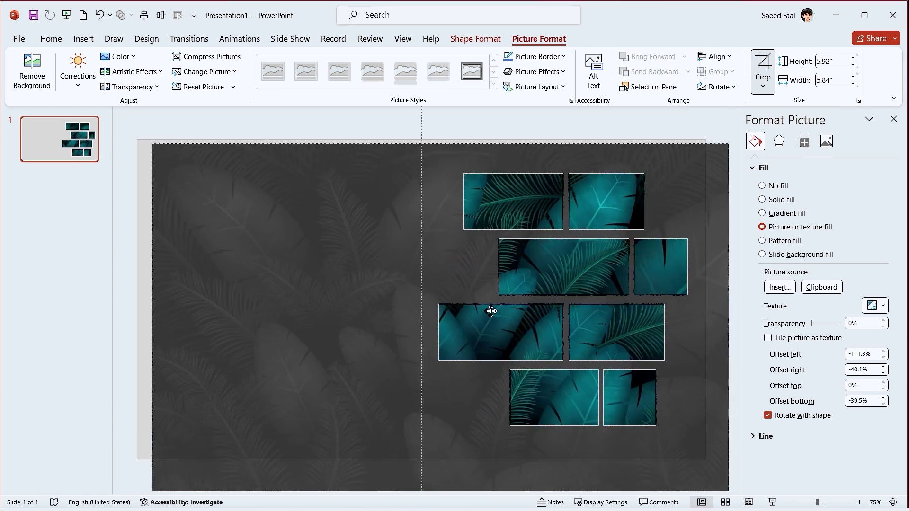
{"action": "left_click_drag", "start_coordinate": [492, 311], "coordinate": [569, 312]}
Step: Apply an Outer shadow preset to the leaf blocks with 25 pt blur and 12 pt distance
{"action": "key", "text": "Escape"}
{"action": "left_click", "coordinate": [478, 211]}
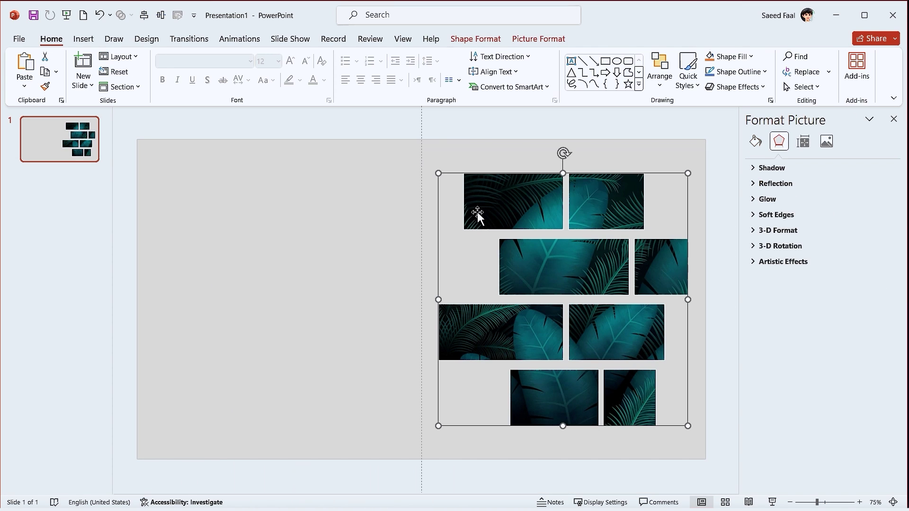
{"action": "left_click", "coordinate": [752, 167]}
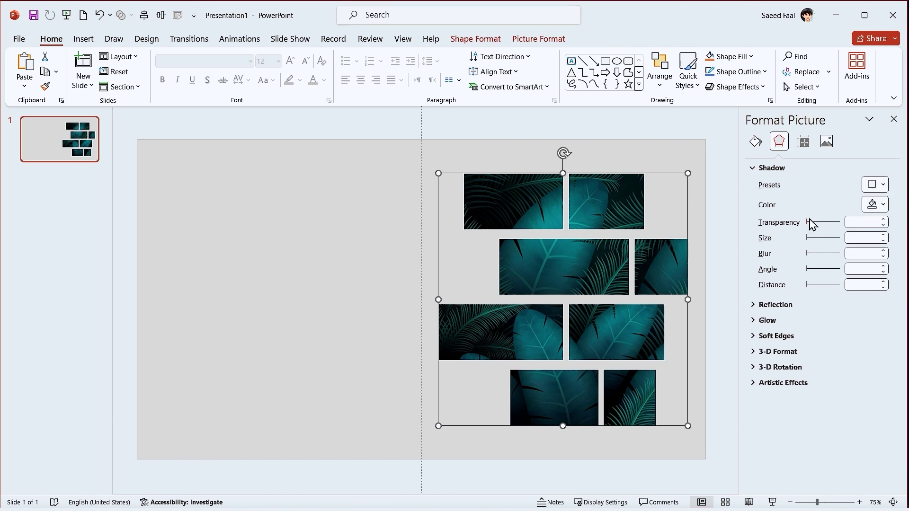
{"action": "left_click", "coordinate": [881, 186]}
{"action": "left_click", "coordinate": [882, 281]}
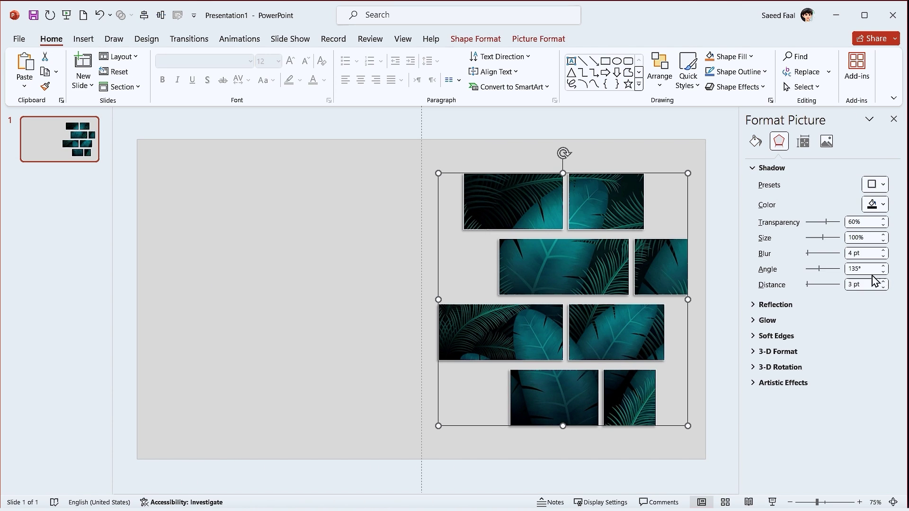
{"action": "triple_click", "coordinate": [865, 253]}
{"action": "type", "text": "25"}
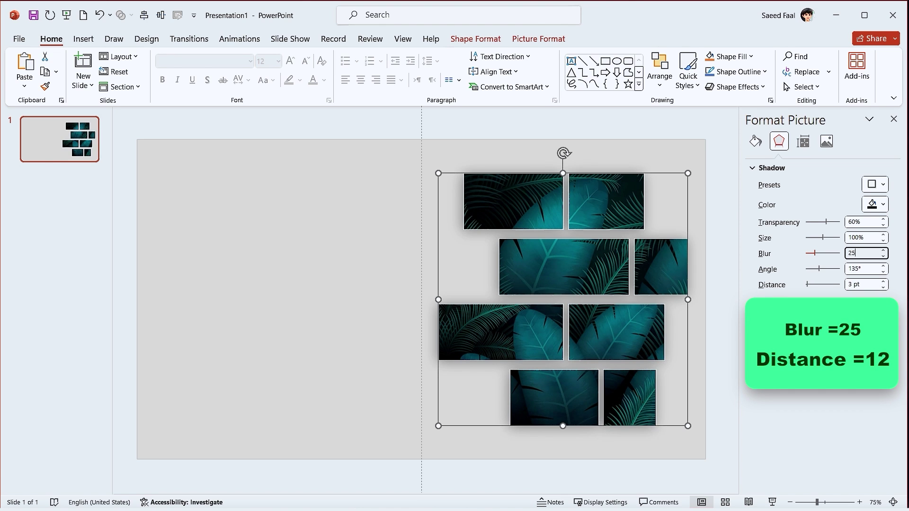
{"action": "triple_click", "coordinate": [861, 285]}
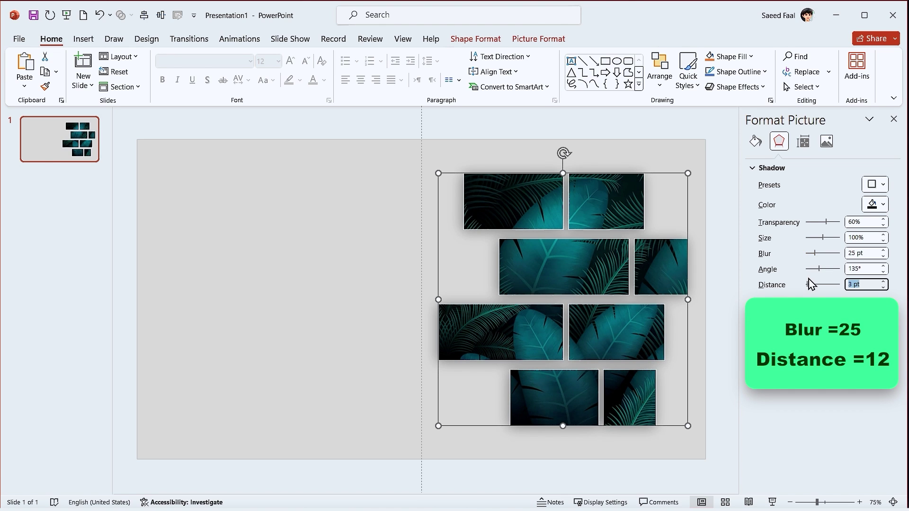
{"action": "type", "text": "12"}
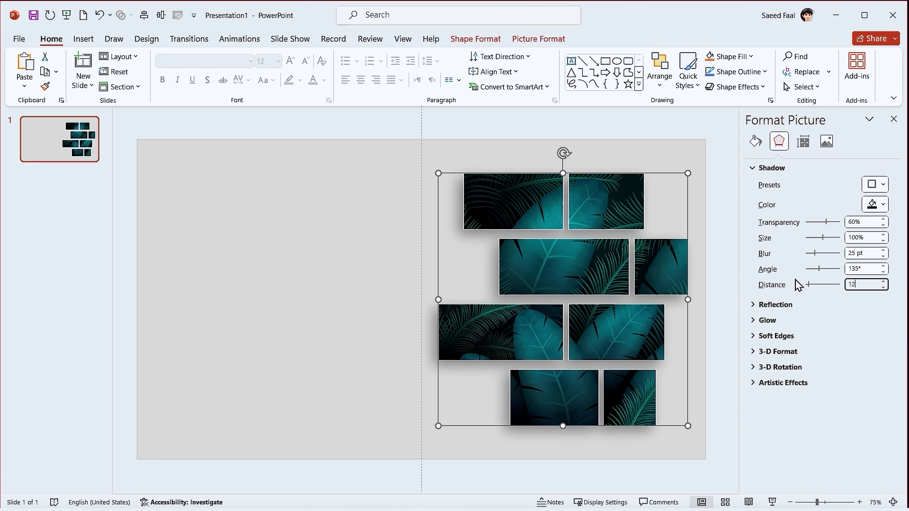
{"action": "left_click", "coordinate": [475, 39]}
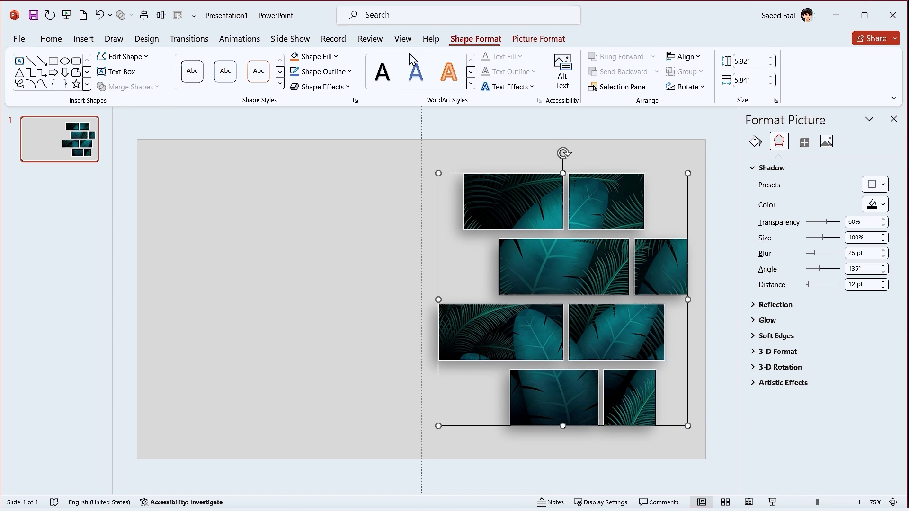
{"action": "left_click", "coordinate": [323, 72]}
Step: Add a text box on the left half reading 'Art and Flowers In the Garden'
{"action": "left_click", "coordinate": [322, 203]}
{"action": "left_click", "coordinate": [281, 261]}
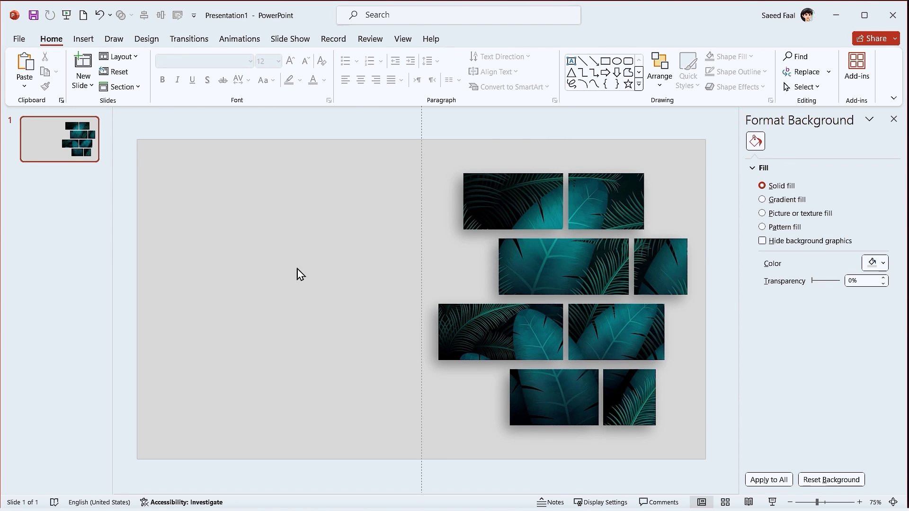
{"action": "left_click", "coordinate": [571, 60]}
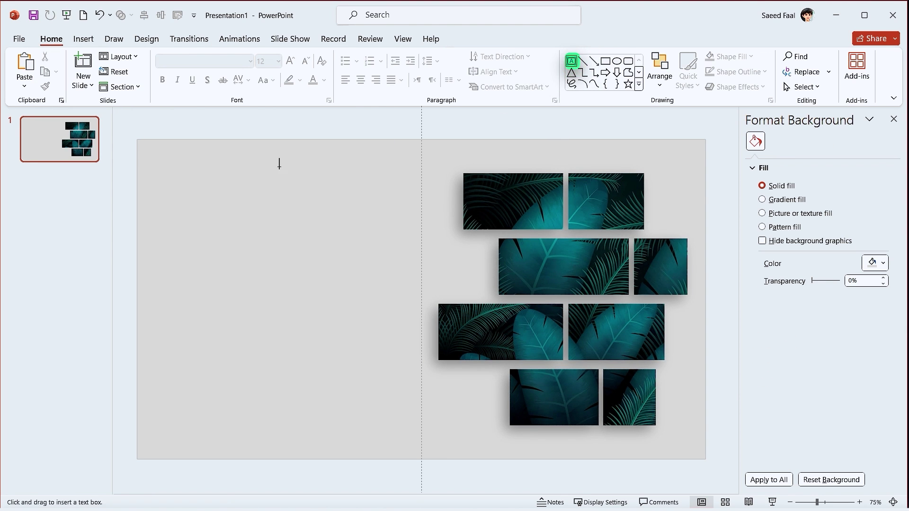
{"action": "mouse_move", "coordinate": [180, 179]}
{"action": "left_mouse_down"}
{"action": "mouse_move", "coordinate": [394, 241]}
{"action": "mouse_move", "coordinate": [423, 241]}
{"action": "left_mouse_up"}
{"action": "type", "text": "Art and Flowers In theGarden"}
{"action": "key", "text": "Escape"}
Step: Set the title font to General Sans Semibold at 40 pt
{"action": "left_click", "coordinate": [212, 61]}
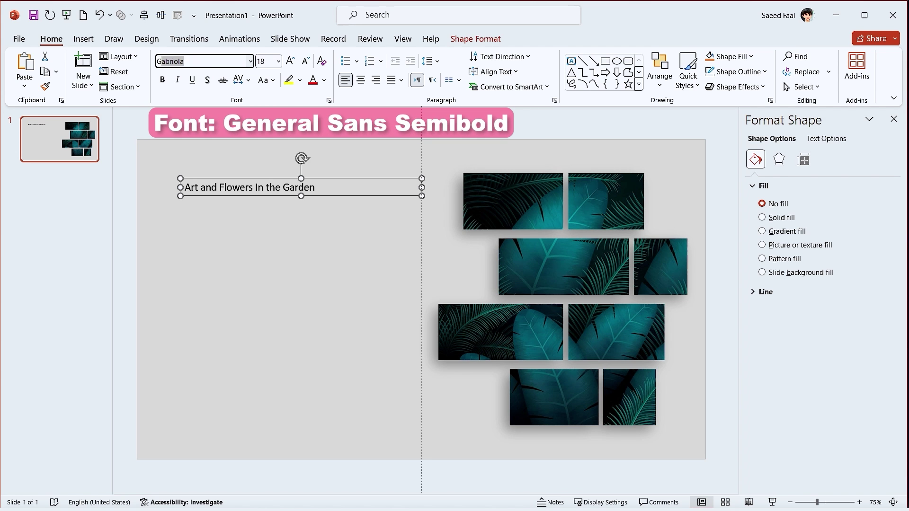
{"action": "type", "text": "General Sans Semibold"}
{"action": "key", "text": "Return"}
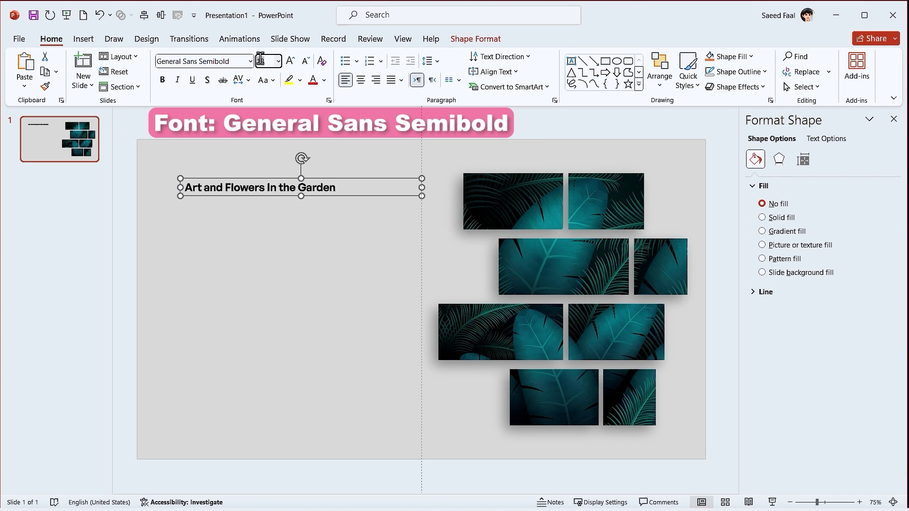
{"action": "type", "text": "40"}
{"action": "key", "text": "Return"}
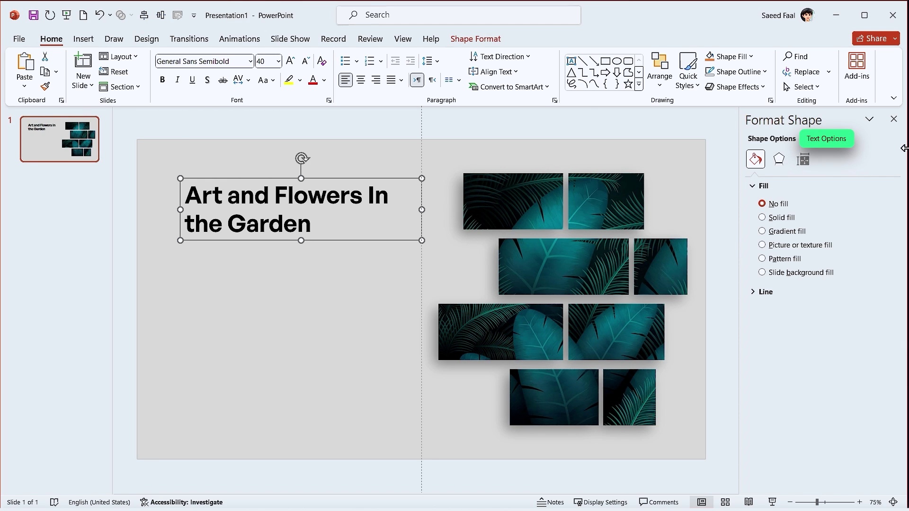
Step: Give the title an Outer text shadow with 20 pt blur
{"action": "left_click", "coordinate": [826, 139]}
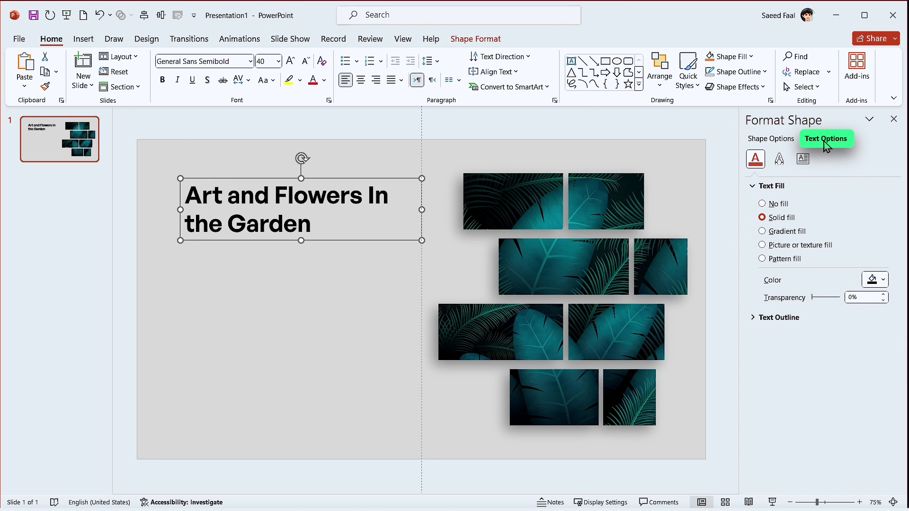
{"action": "left_click", "coordinate": [779, 158]}
{"action": "left_click", "coordinate": [874, 202]}
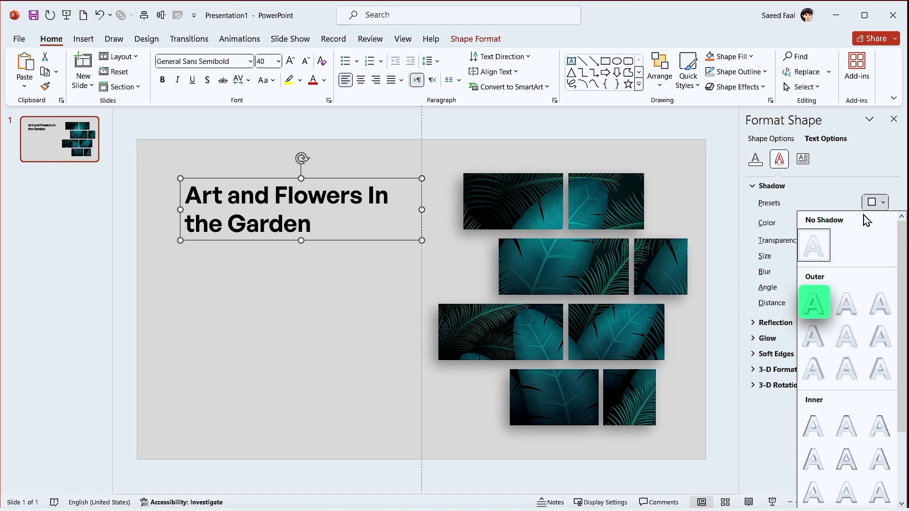
{"action": "left_click", "coordinate": [814, 304]}
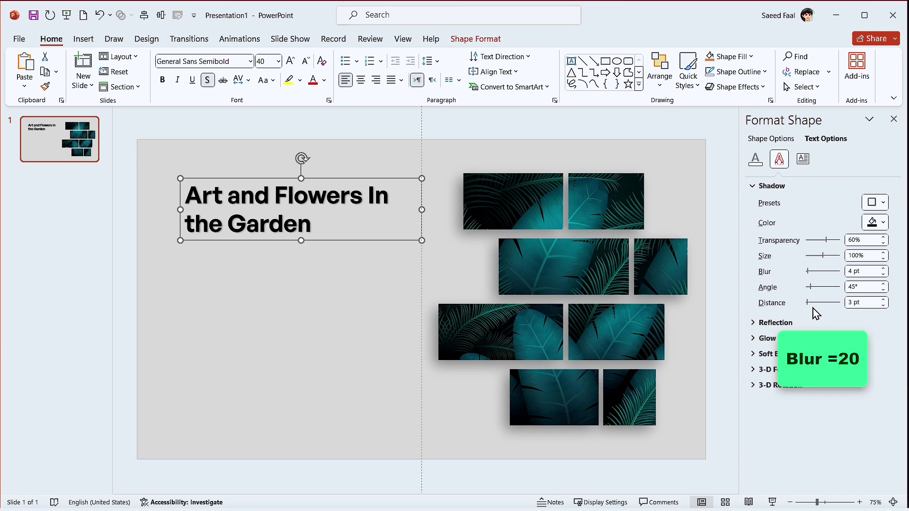
{"action": "left_click_drag", "start_coordinate": [863, 271], "coordinate": [837, 271]}
{"action": "type", "text": "2"}
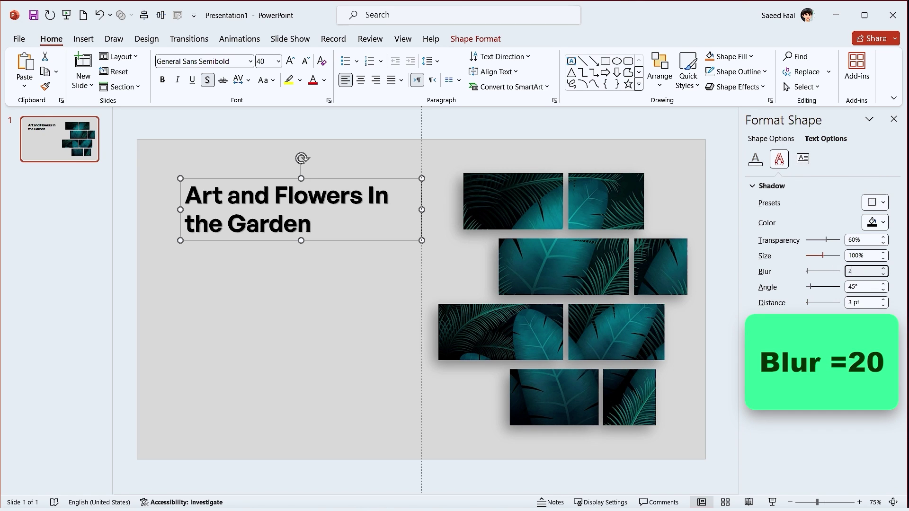
{"action": "type", "text": "0"}
{"action": "key", "text": "Return"}
Step: Draw a text box beneath the title for the art-and-flowers paragraph
{"action": "left_click", "coordinate": [424, 270]}
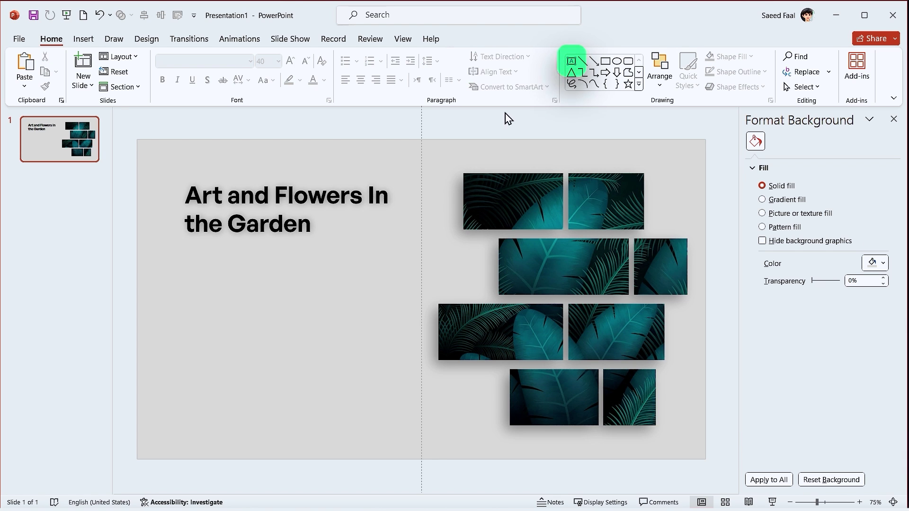
{"action": "left_click", "coordinate": [572, 61]}
{"action": "left_click_drag", "start_coordinate": [182, 251], "coordinate": [405, 426]}
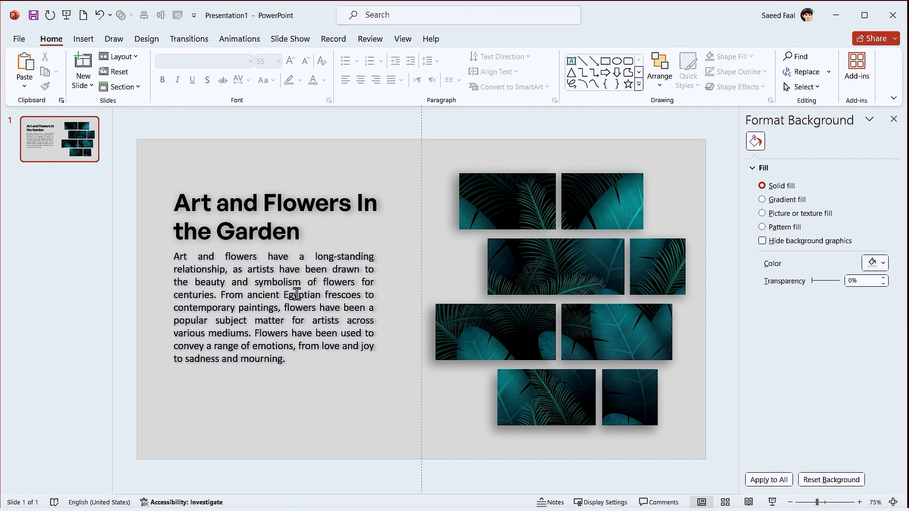
Step: Draw a rectangle and size it 7.5 in tall by 1.5 in wide
{"action": "left_click", "coordinate": [604, 63]}
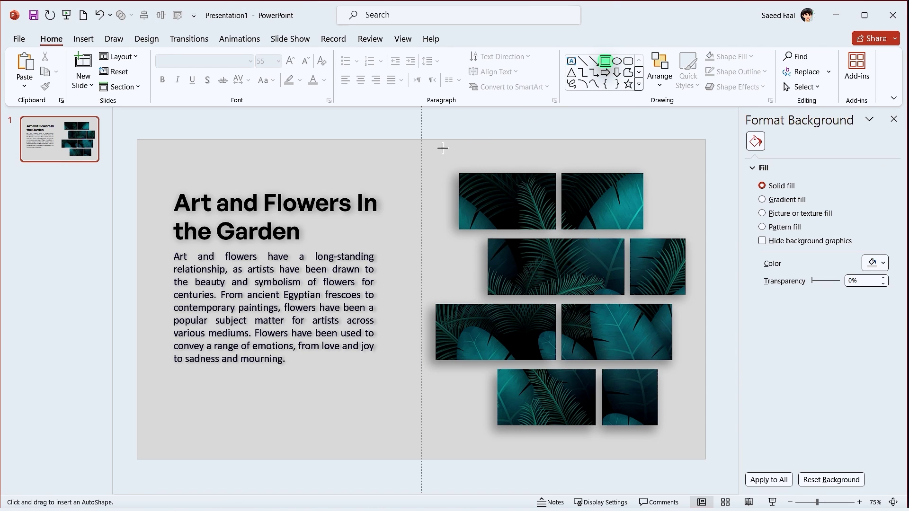
{"action": "left_click_drag", "start_coordinate": [347, 161], "coordinate": [408, 321]}
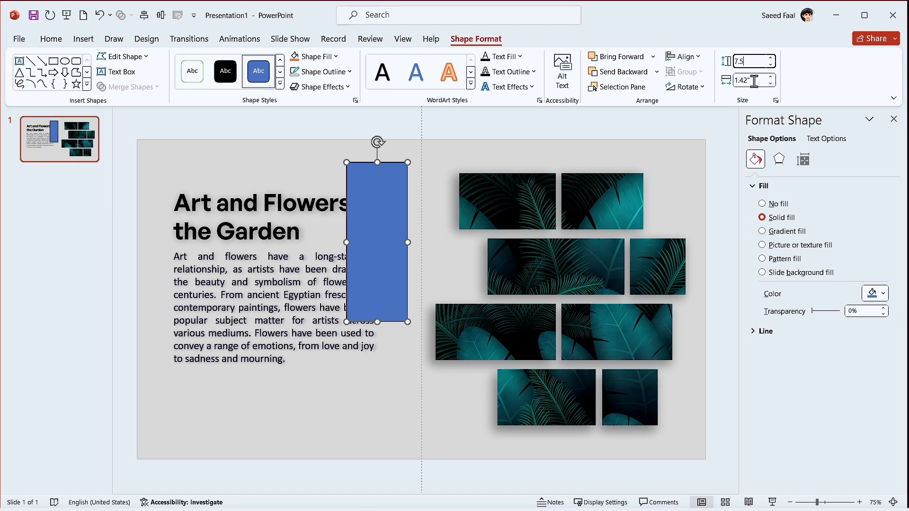
{"action": "left_click", "coordinate": [754, 80]}
{"action": "type", "text": "1.5"}
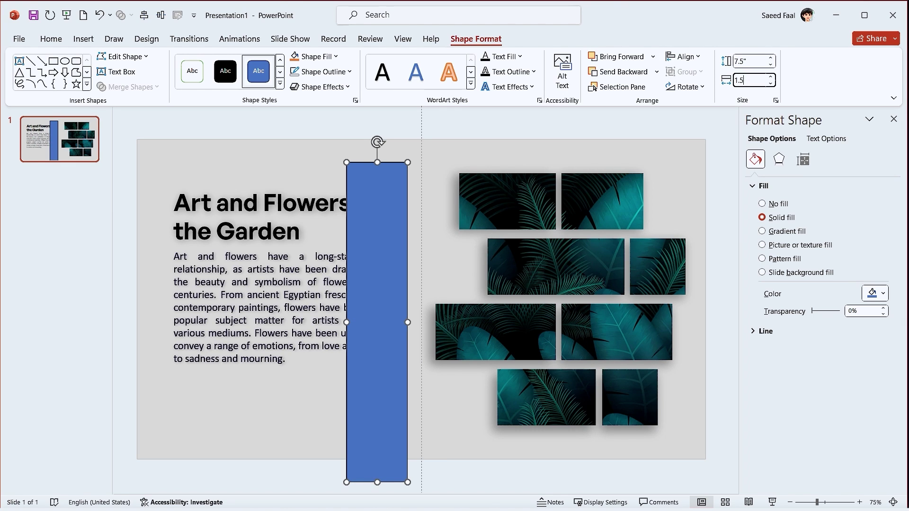
{"action": "key", "text": "Return"}
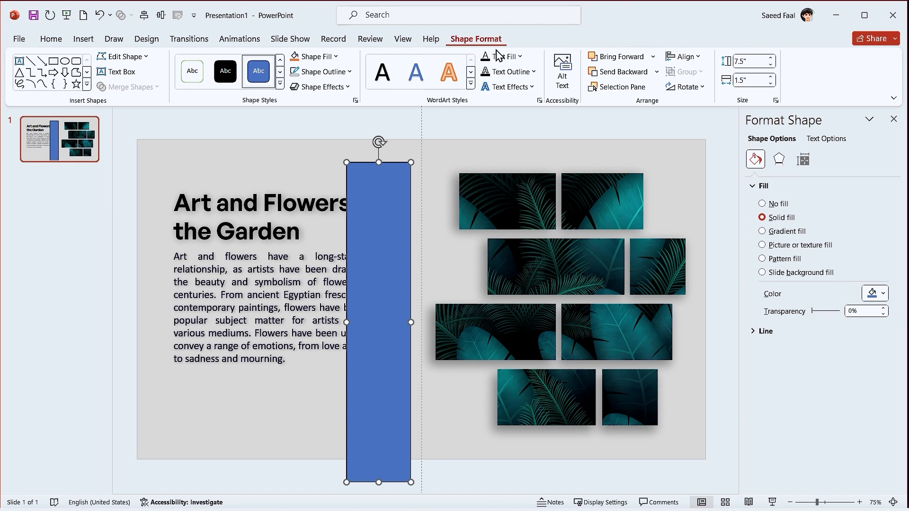
Step: Remove the rectangle's outline, centre it vertically, and move it onto the centre fold
{"action": "left_click", "coordinate": [334, 72]}
{"action": "left_click", "coordinate": [318, 204]}
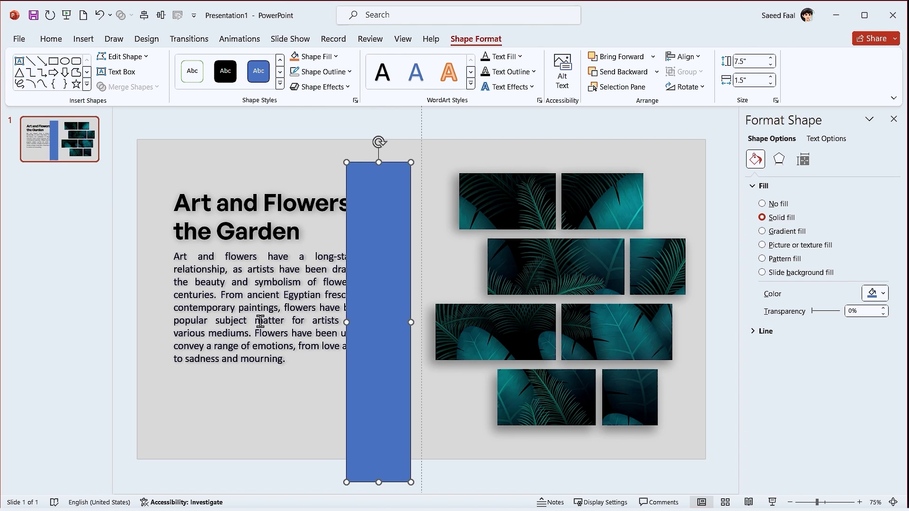
{"action": "left_click", "coordinate": [683, 57]}
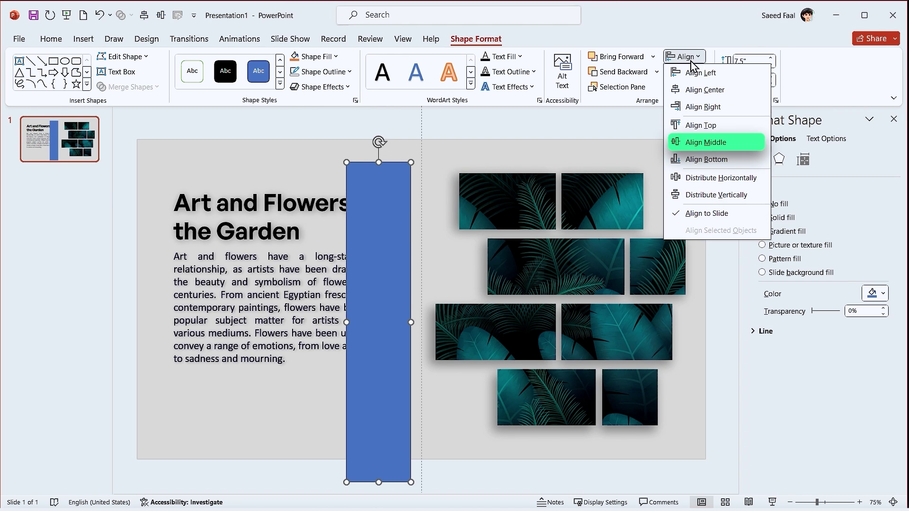
{"action": "left_click", "coordinate": [700, 144]}
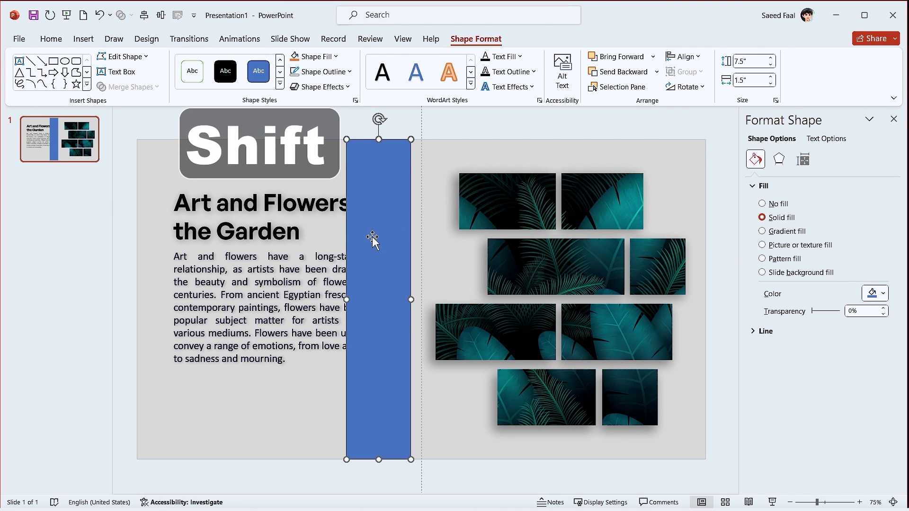
{"action": "left_click_drag", "start_coordinate": [374, 234], "coordinate": [384, 237]}
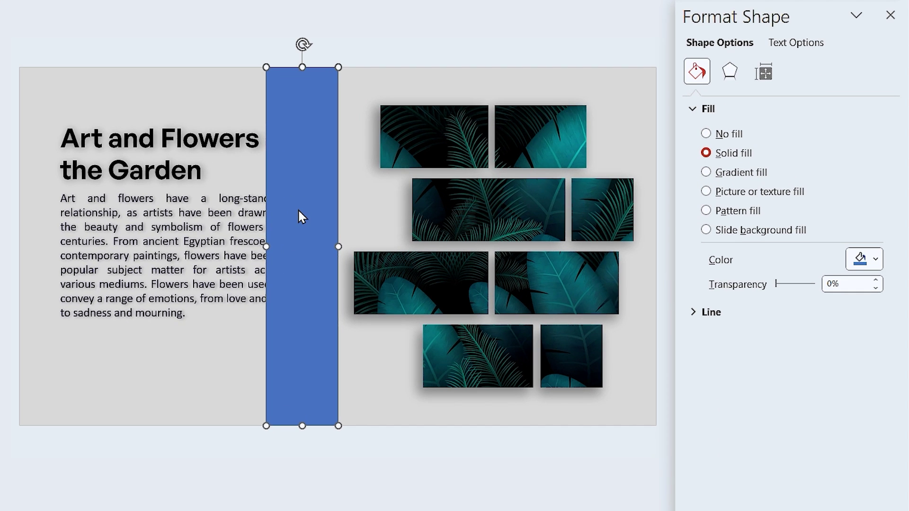
Step: Apply a gradient fill with a dark first stop, black 64% and 100% stops, and a white 83% stop
{"action": "left_click", "coordinate": [706, 173]}
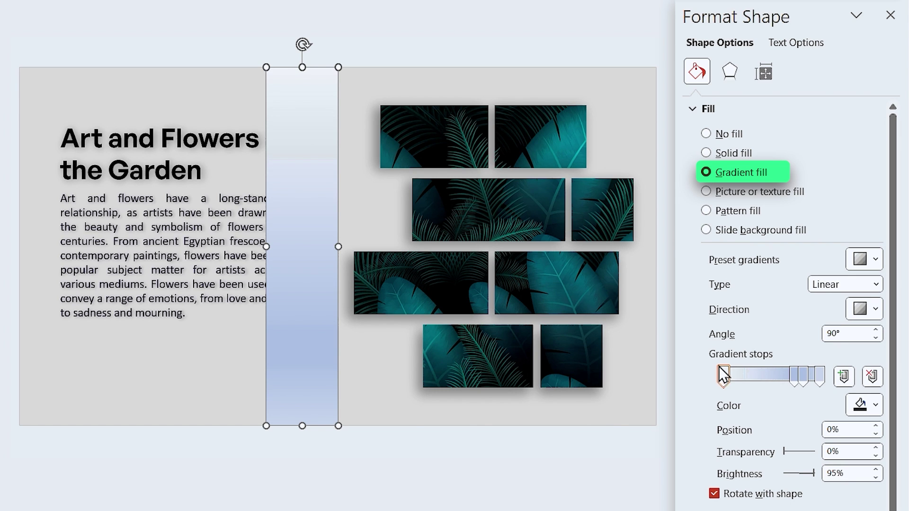
{"action": "left_click", "coordinate": [861, 406]}
{"action": "left_click", "coordinate": [814, 291]}
{"action": "left_click", "coordinate": [785, 374]}
{"action": "left_click", "coordinate": [861, 405]}
{"action": "left_click", "coordinate": [796, 233]}
{"action": "left_click", "coordinate": [820, 375]}
{"action": "left_click", "coordinate": [861, 406]}
{"action": "left_click", "coordinate": [796, 232]}
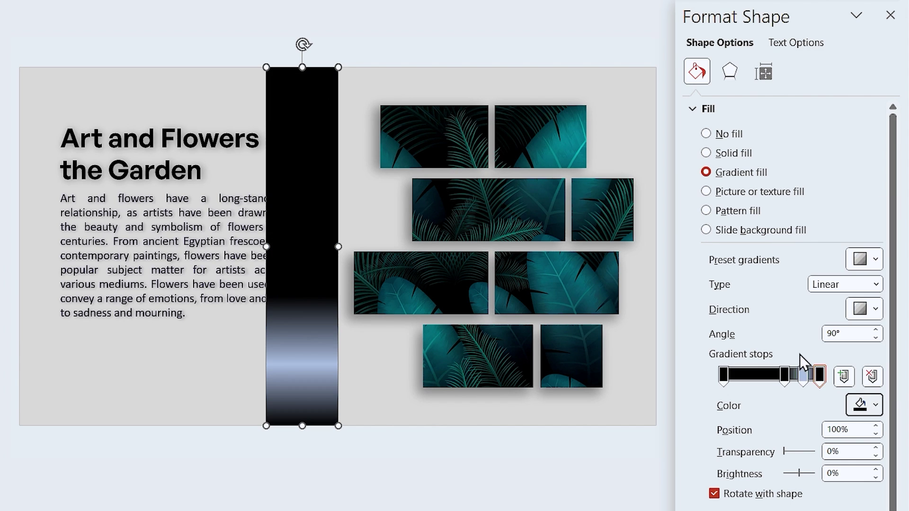
{"action": "left_click", "coordinate": [803, 376]}
{"action": "left_click", "coordinate": [861, 405]}
{"action": "left_click", "coordinate": [781, 232]}
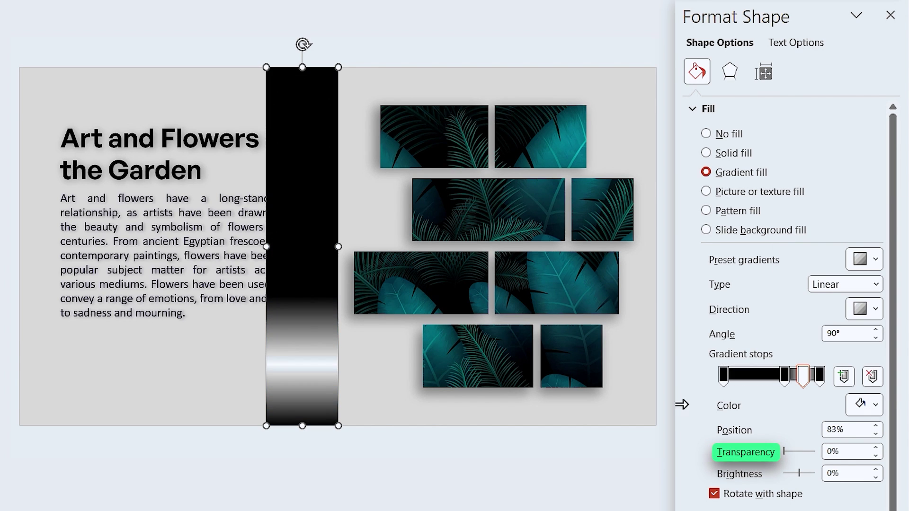
Step: Adjust the transparency of each of the four gradient stops
{"action": "left_click", "coordinate": [724, 373]}
{"action": "double_click", "coordinate": [842, 451]}
{"action": "type", "text": "00"}
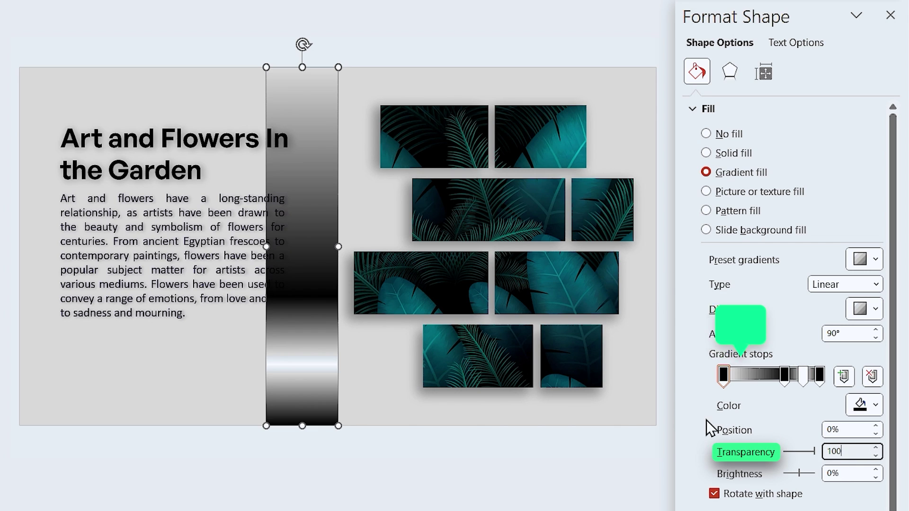
{"action": "left_click", "coordinate": [784, 374]}
{"action": "double_click", "coordinate": [822, 451]}
{"action": "type", "text": "78"}
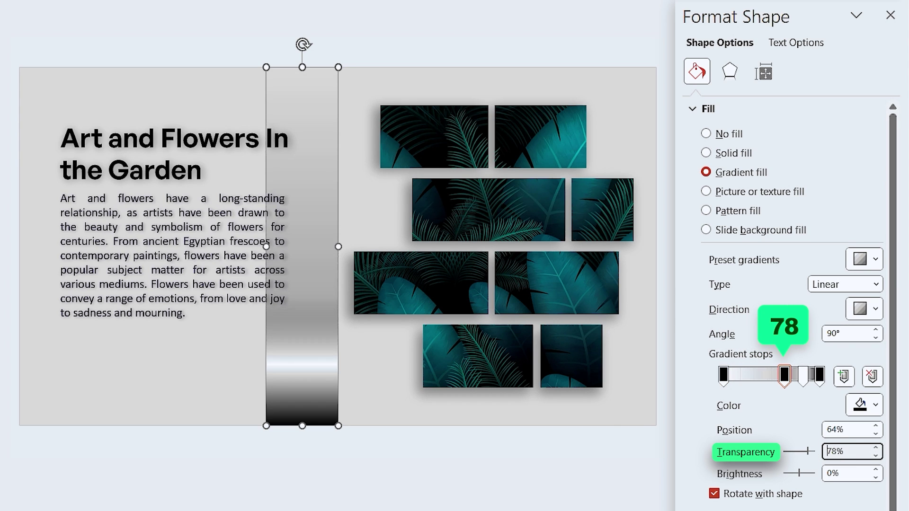
{"action": "left_click", "coordinate": [803, 377]}
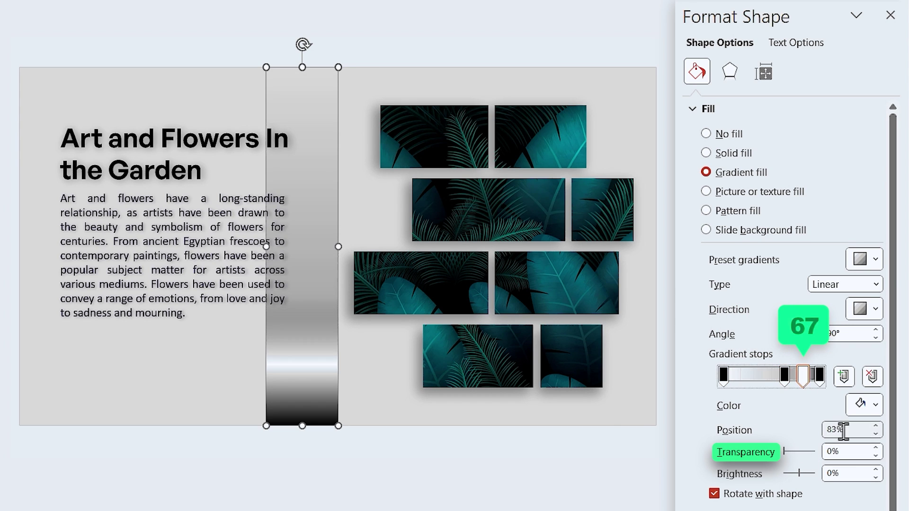
{"action": "double_click", "coordinate": [845, 451]}
{"action": "type", "text": "6"}
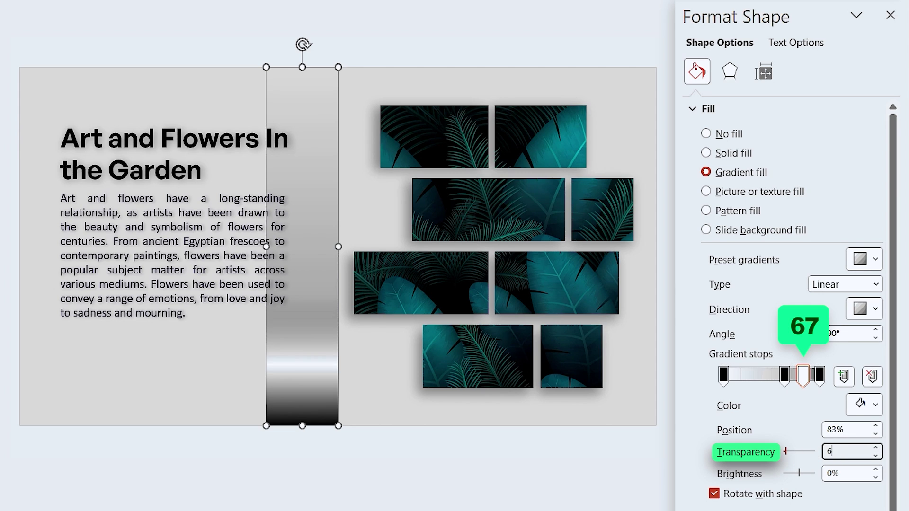
{"action": "type", "text": "0"}
{"action": "left_click", "coordinate": [819, 375]}
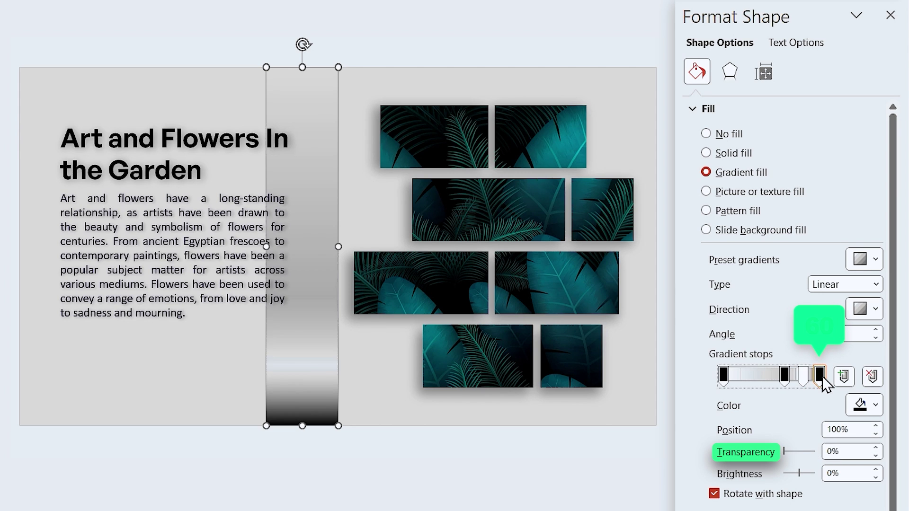
{"action": "double_click", "coordinate": [838, 453]}
{"action": "type", "text": "60"}
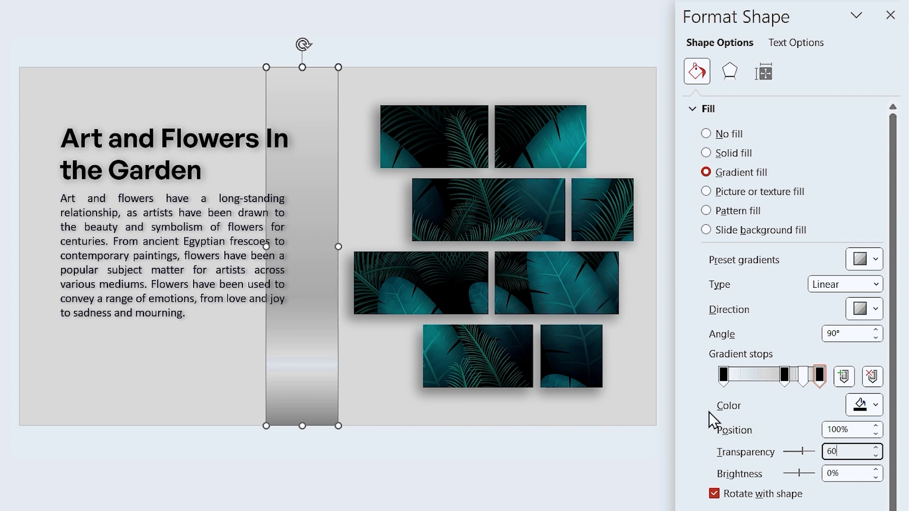
Step: Reposition the middle gradient stops and set a horizontal gradient direction
{"action": "left_click", "coordinate": [723, 378]}
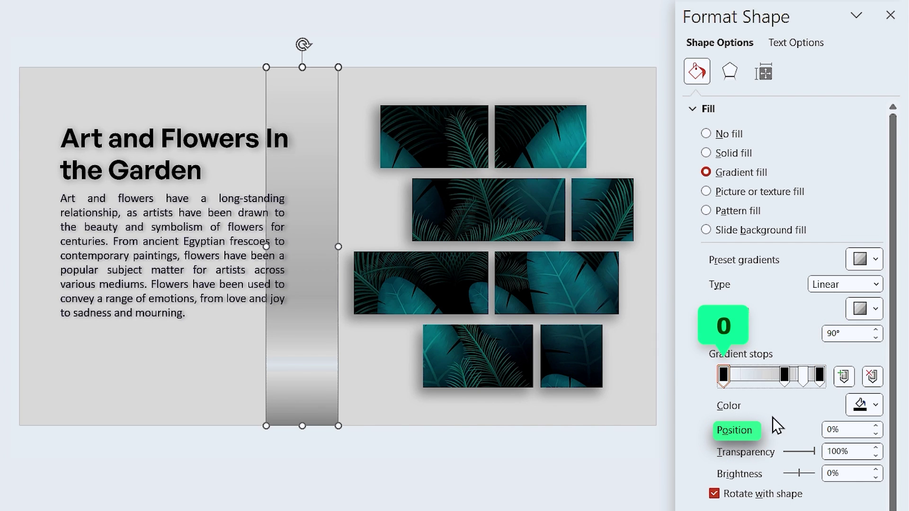
{"action": "left_click", "coordinate": [784, 375]}
{"action": "double_click", "coordinate": [839, 431]}
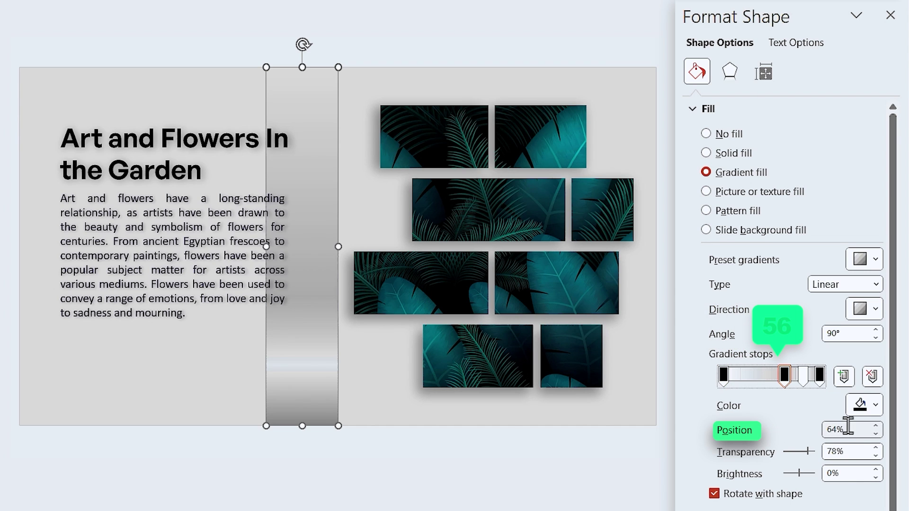
{"action": "type", "text": "56"}
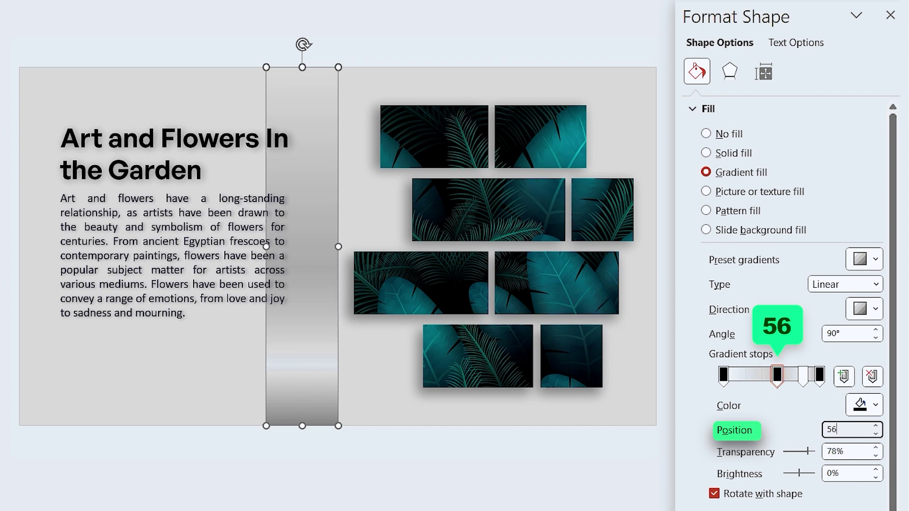
{"action": "left_click", "coordinate": [802, 377]}
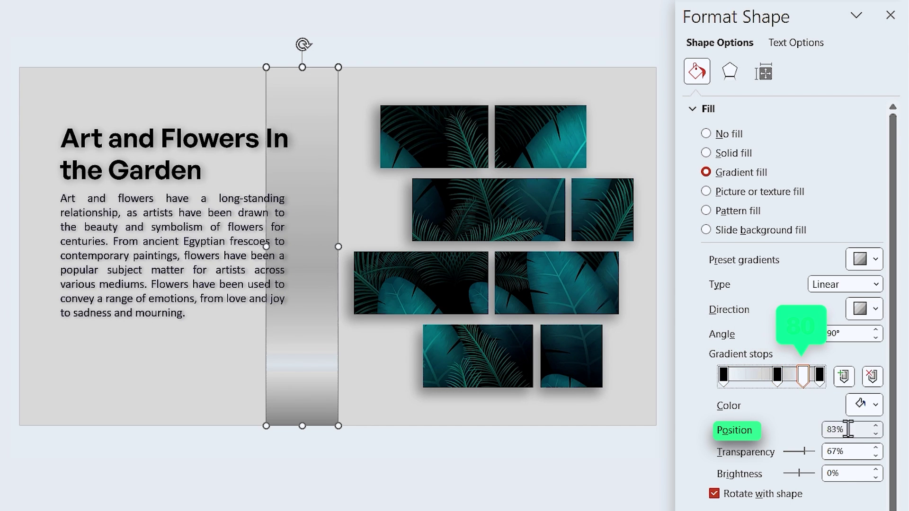
{"action": "key", "text": "alt+o"}
{"action": "type", "text": "80"}
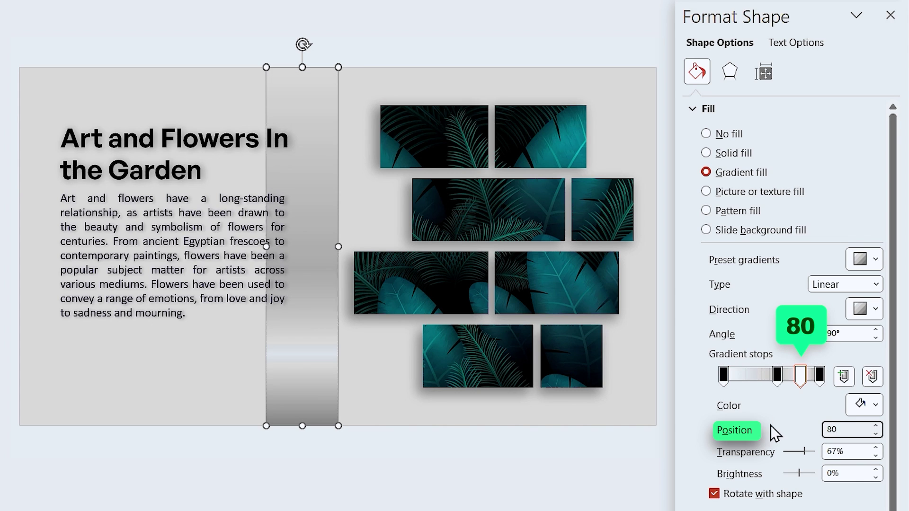
{"action": "left_click", "coordinate": [820, 375]}
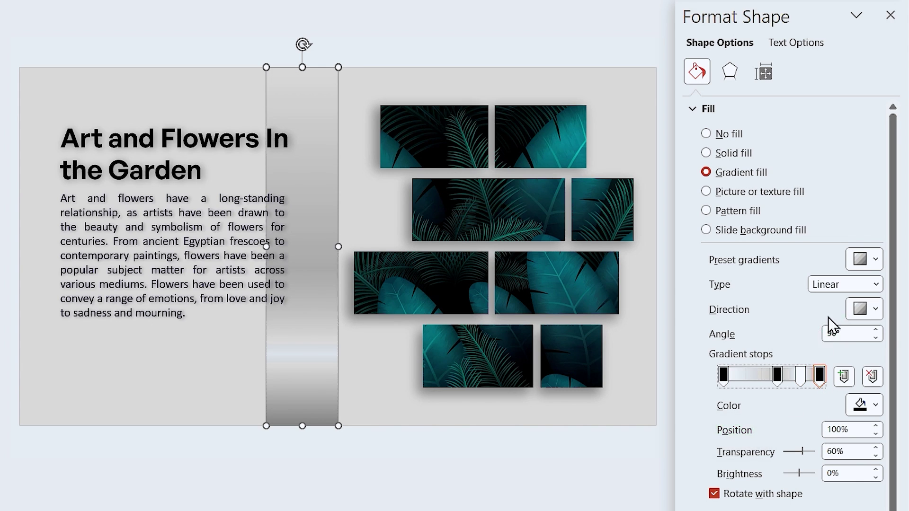
{"action": "left_click", "coordinate": [871, 311]}
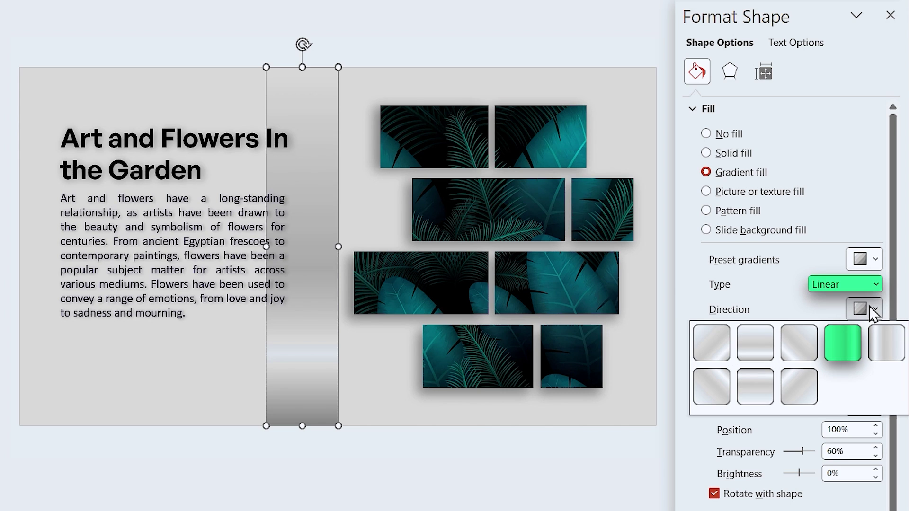
{"action": "left_click", "coordinate": [848, 347]}
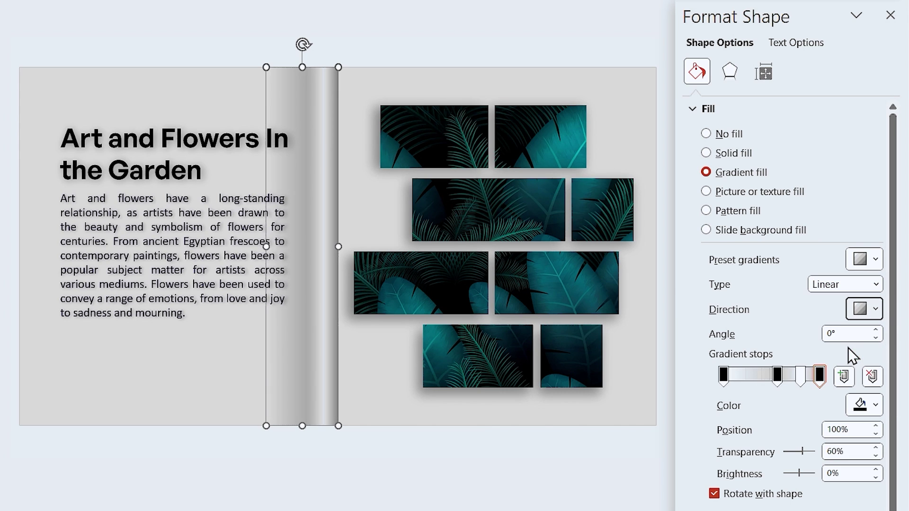
{"action": "left_click", "coordinate": [618, 404]}
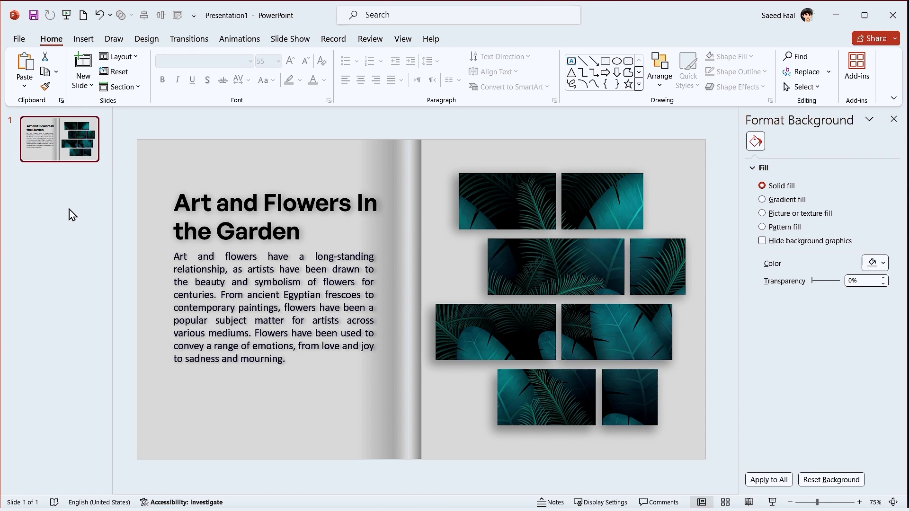
Step: Duplicate the book-spread slide with Ctrl+D, then select slide 2
{"action": "key", "text": "ctrl+d"}
{"action": "key", "text": "ctrl+d"}
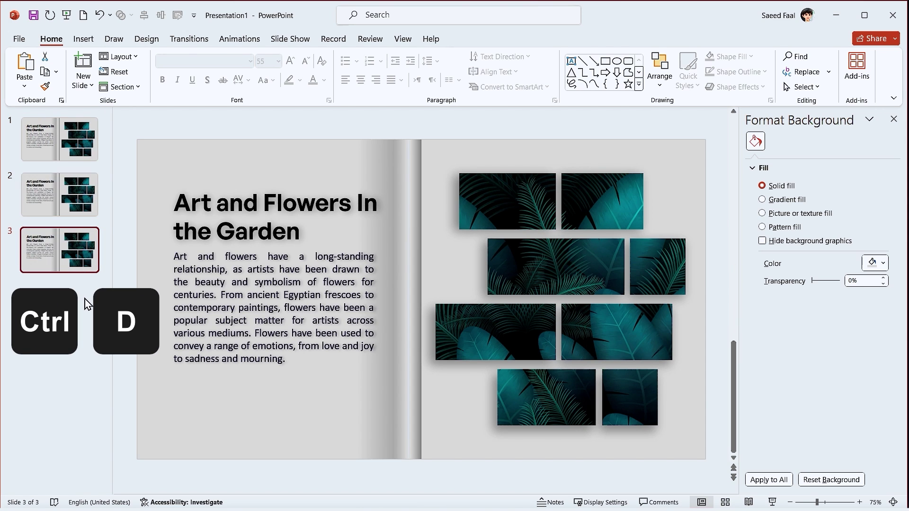
{"action": "left_click", "coordinate": [79, 197]}
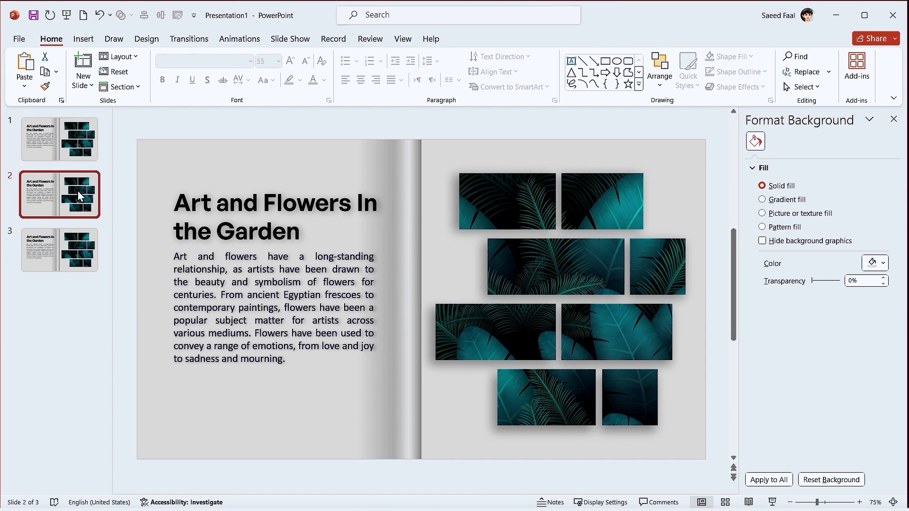
Step: Move the title and paragraph to the right page and the leaf images to the left page
{"action": "left_click", "coordinate": [317, 207]}
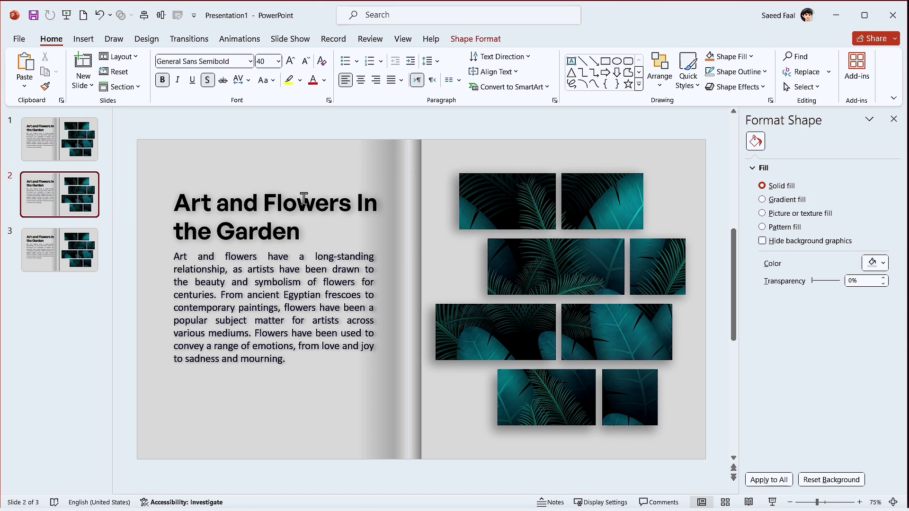
{"action": "left_click", "coordinate": [264, 303], "text": "shift"}
{"action": "left_click_drag", "start_coordinate": [223, 373], "coordinate": [501, 362]}
{"action": "left_click", "coordinate": [572, 412]}
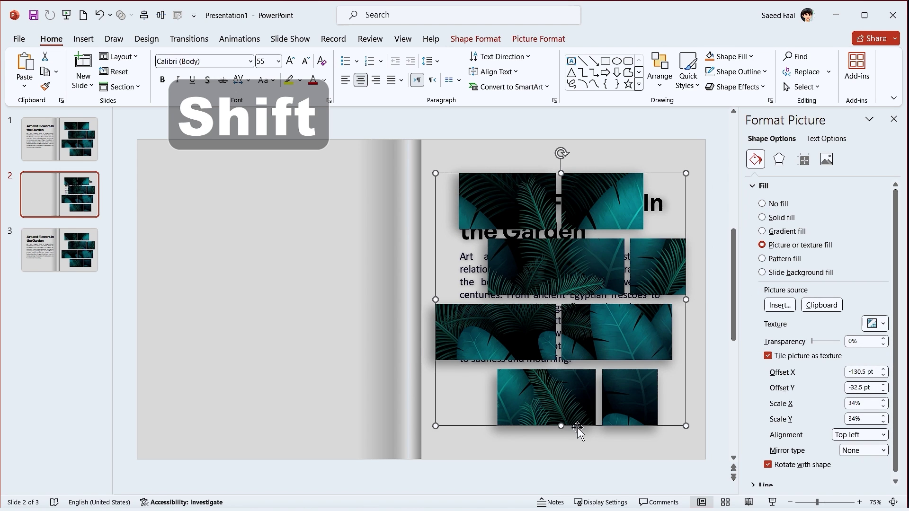
{"action": "left_click_drag", "start_coordinate": [577, 427], "coordinate": [287, 421]}
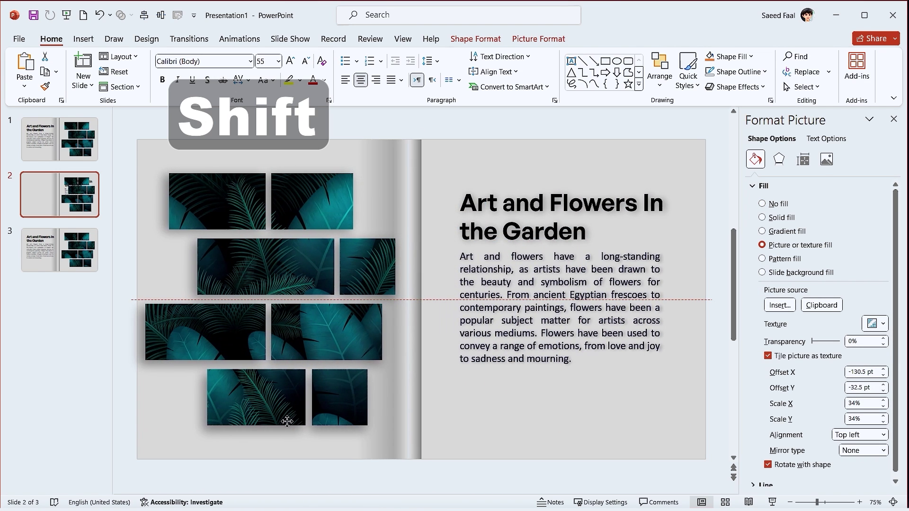
{"action": "left_click_drag", "start_coordinate": [287, 421], "coordinate": [287, 423]}
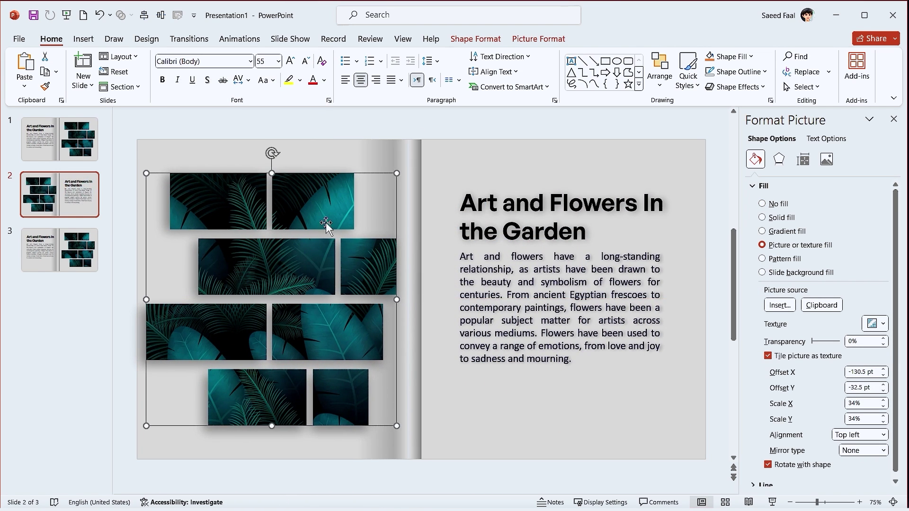
{"action": "left_click_drag", "start_coordinate": [342, 174], "coordinate": [363, 186]}
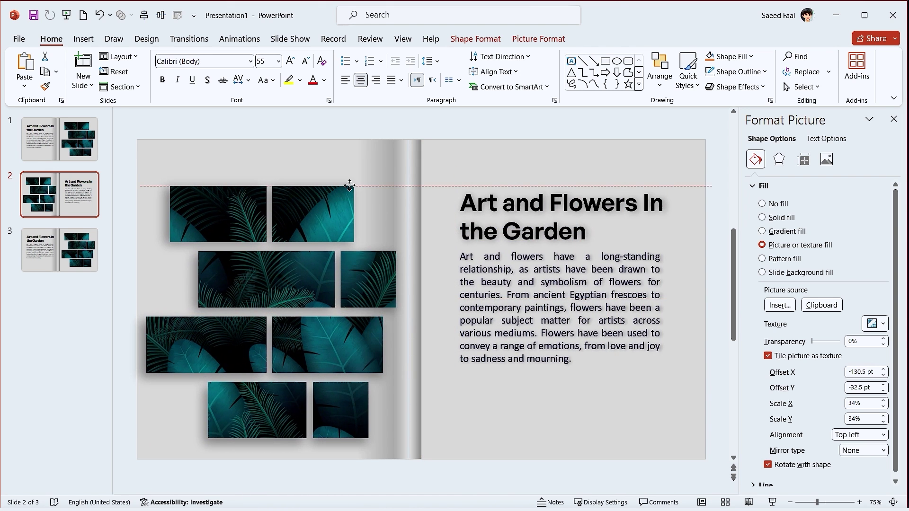
{"action": "mouse_move", "coordinate": [364, 186]}
{"action": "left_mouse_down"}
{"action": "mouse_move", "coordinate": [335, 218]}
{"action": "mouse_move", "coordinate": [334, 180]}
{"action": "left_mouse_up"}
{"action": "key", "text": "Tab"}
Step: Replace the title with 'Art and Flowers: An Overview' and go to slide 3
{"action": "key", "text": "Return"}
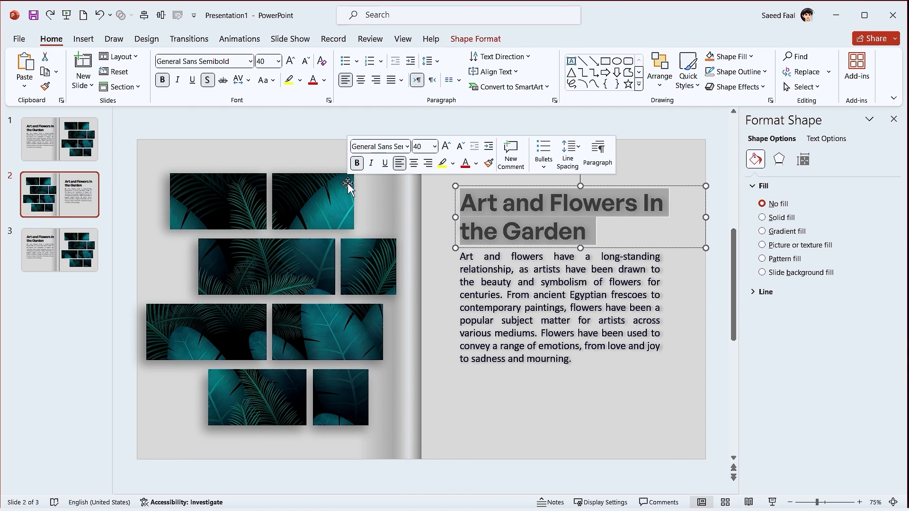
{"action": "key", "text": "Delete"}
{"action": "type", "text": "Art and Flowers: An Overview"}
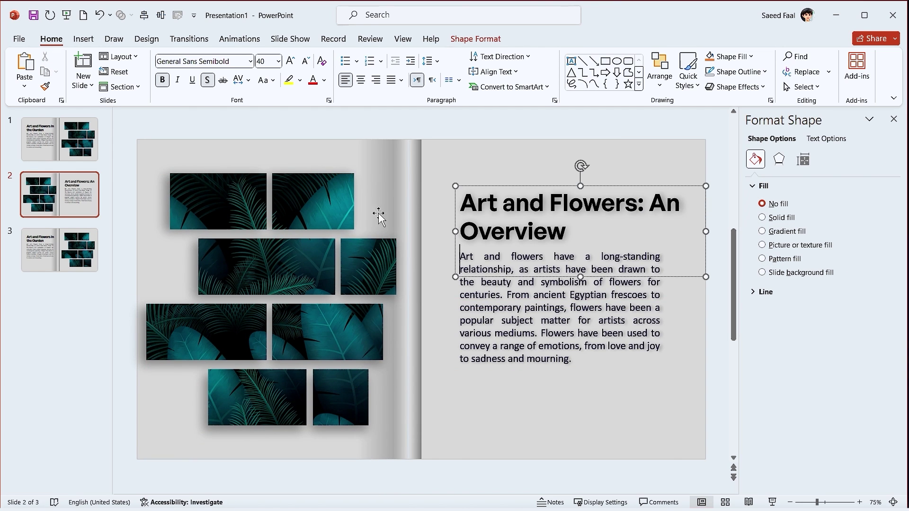
{"action": "left_click", "coordinate": [504, 403]}
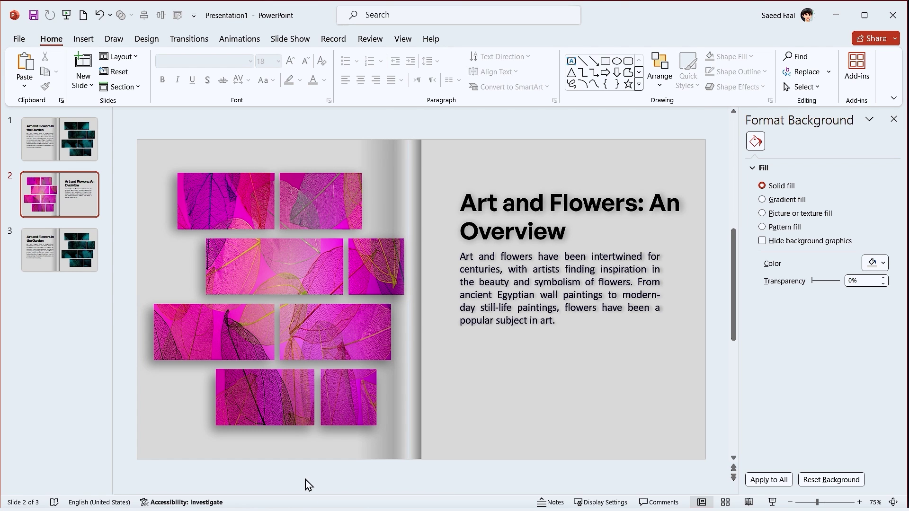
{"action": "key", "text": "Page_Down"}
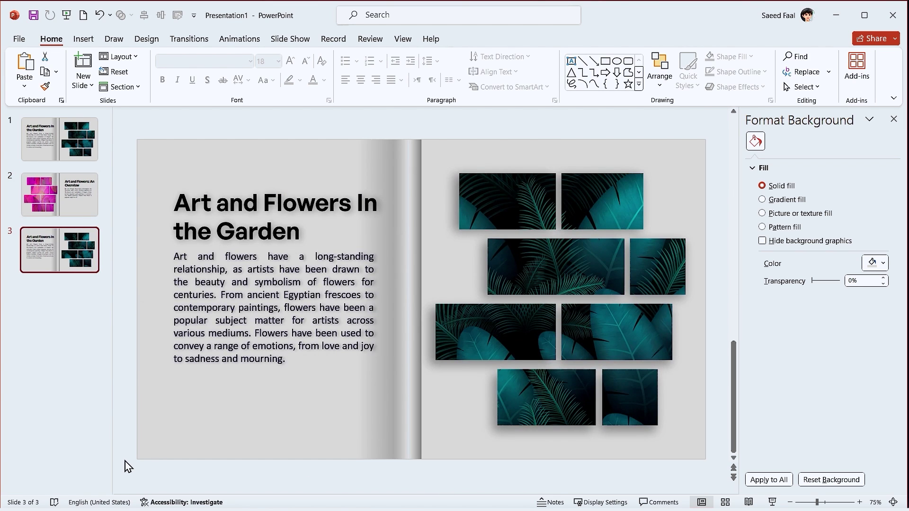
Step: Replace slide 3's title with 'Historical Context of Art and Flowers'
{"action": "left_click", "coordinate": [281, 231]}
{"action": "left_click_drag", "start_coordinate": [315, 234], "coordinate": [106, 197]}
{"action": "type", "text": "Historical Context of Art and Flowers"}
{"action": "left_click", "coordinate": [255, 409]}
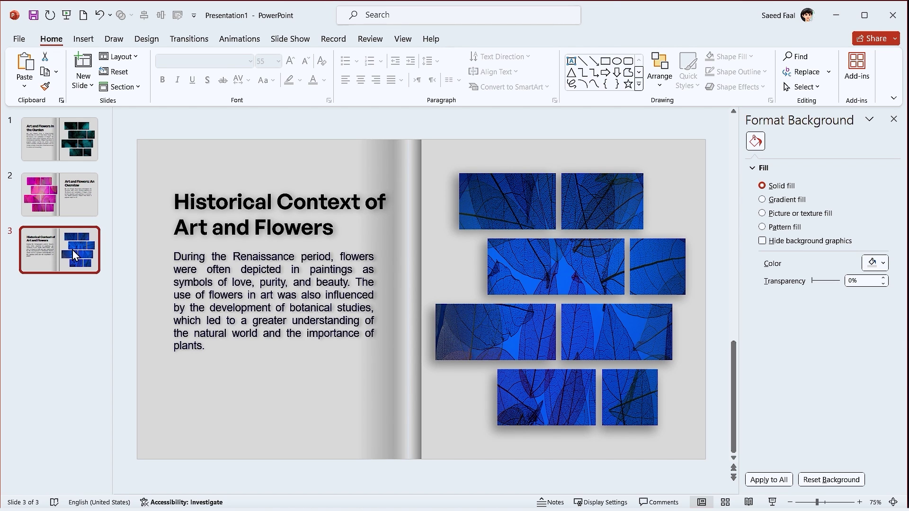
Step: Insert a blank slide, remove its placeholders, and move it to the start of the deck
{"action": "key", "text": "Return"}
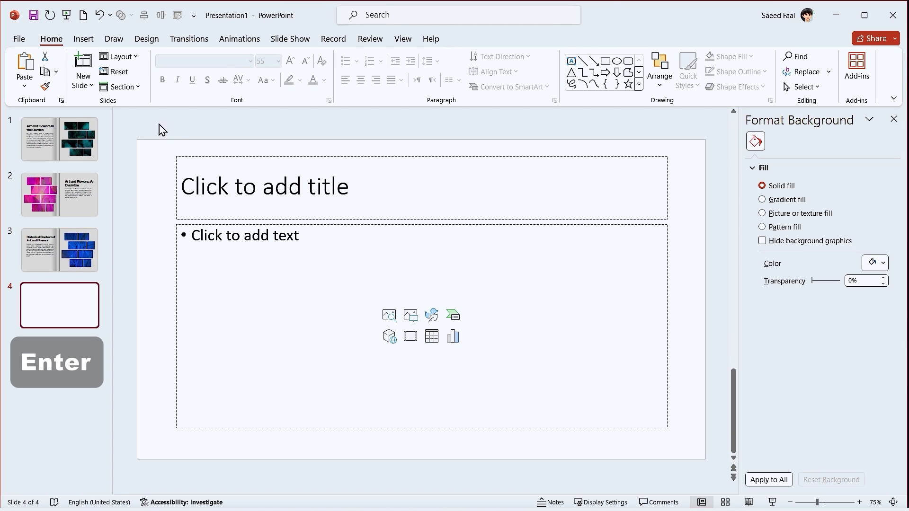
{"action": "left_click_drag", "start_coordinate": [141, 135], "coordinate": [714, 472]}
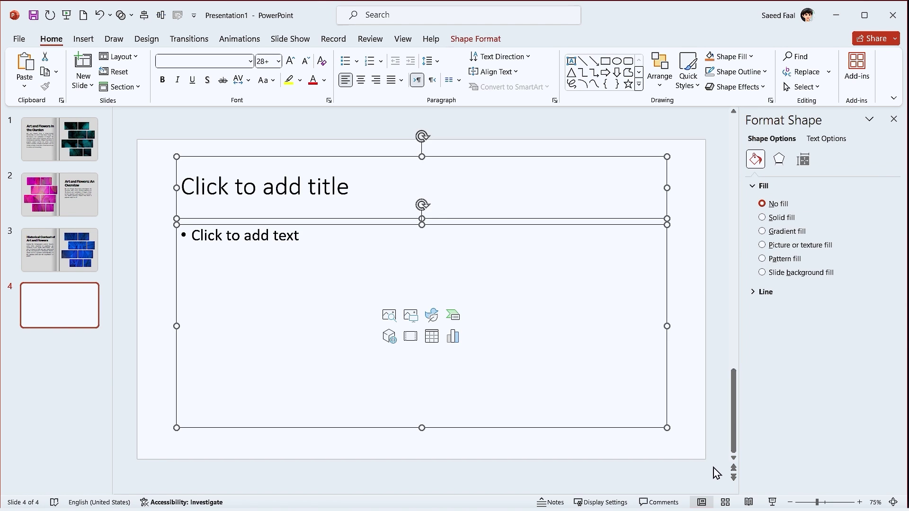
{"action": "key", "text": "Delete"}
{"action": "left_click_drag", "start_coordinate": [73, 319], "coordinate": [71, 146]}
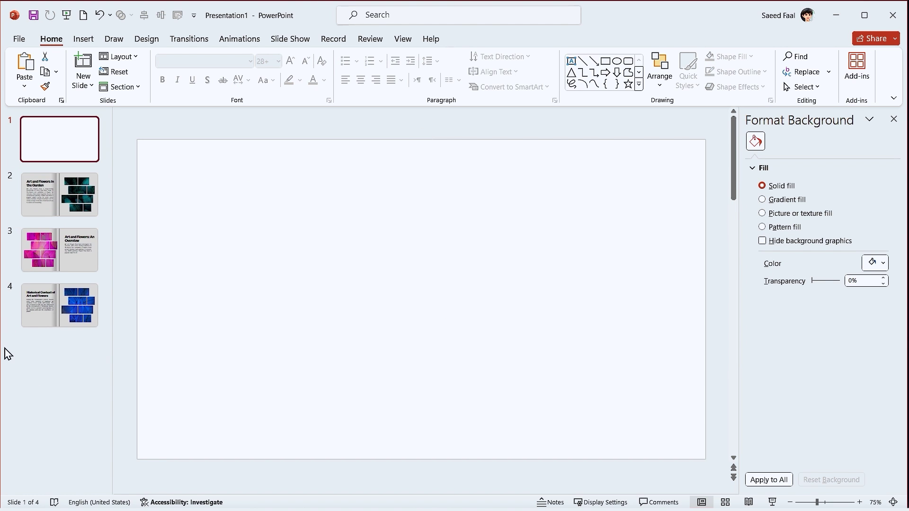
Step: Add the desk photo Picture1.jpg from the desktop to the blank first slide
{"action": "left_click_drag", "start_coordinate": [6, 353], "coordinate": [130, 340]}
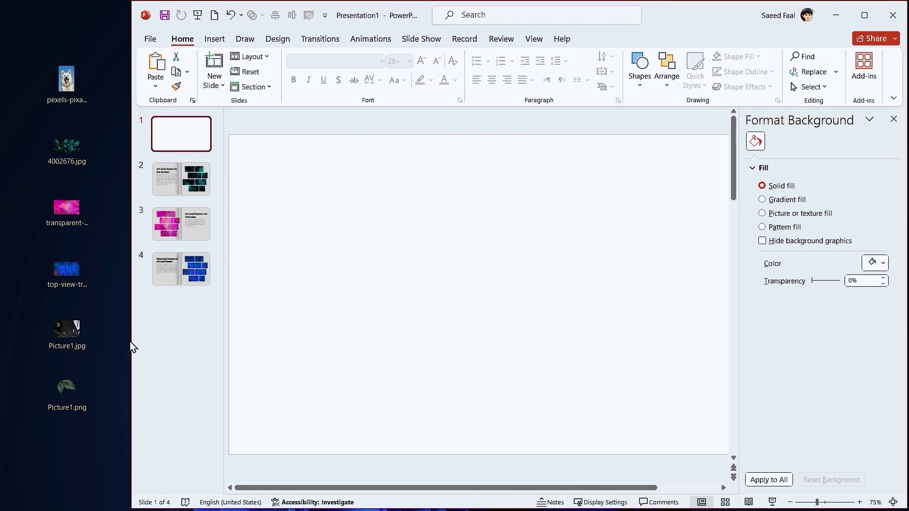
{"action": "left_click_drag", "start_coordinate": [67, 331], "coordinate": [373, 288]}
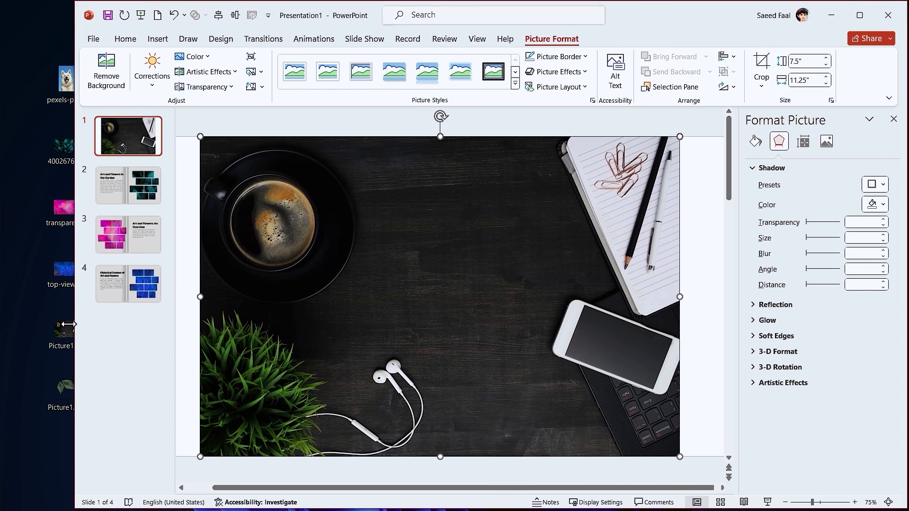
{"action": "left_click_drag", "start_coordinate": [130, 324], "coordinate": [6, 319]}
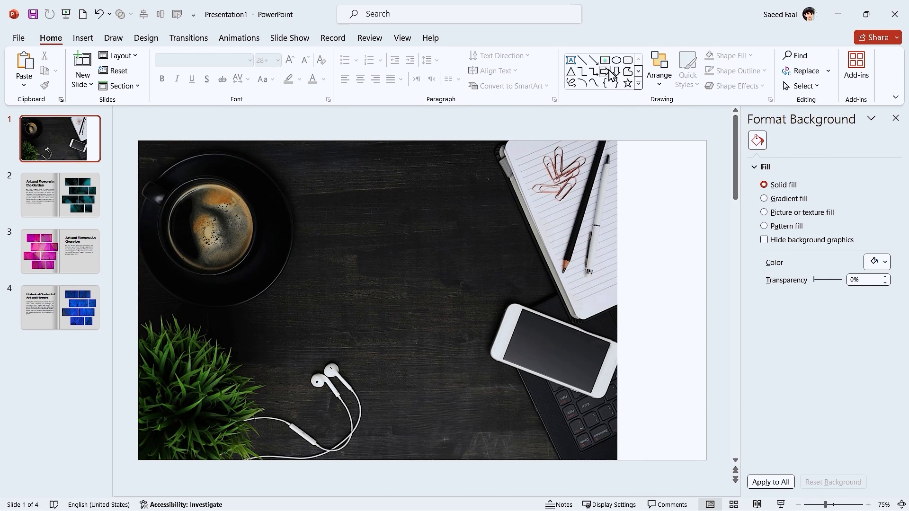
Step: Draw a rectangle over the right half, filled with the earbuds' light grey and no outline
{"action": "left_click", "coordinate": [604, 60]}
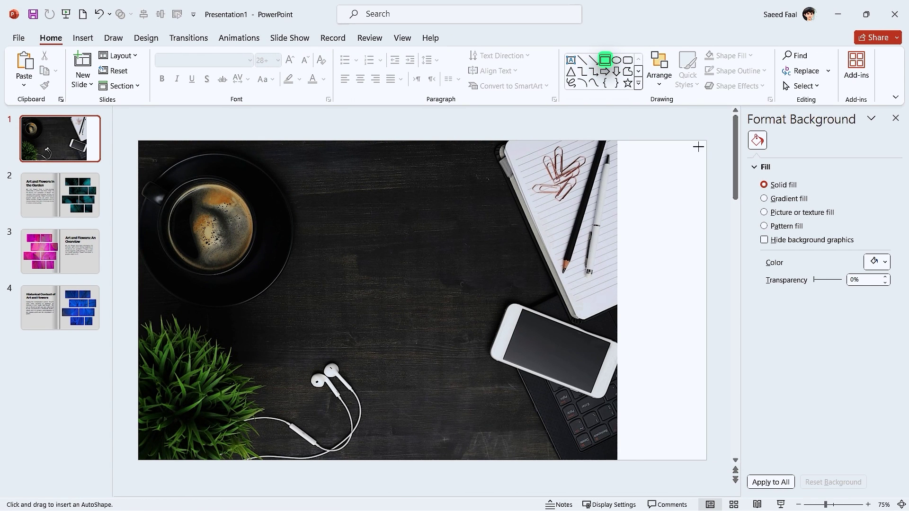
{"action": "left_click_drag", "start_coordinate": [701, 150], "coordinate": [445, 460]}
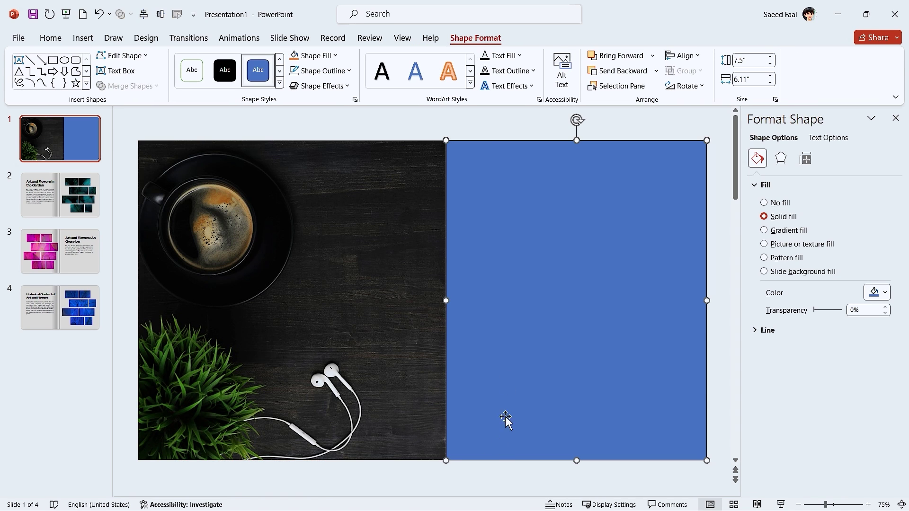
{"action": "left_click", "coordinate": [314, 55]}
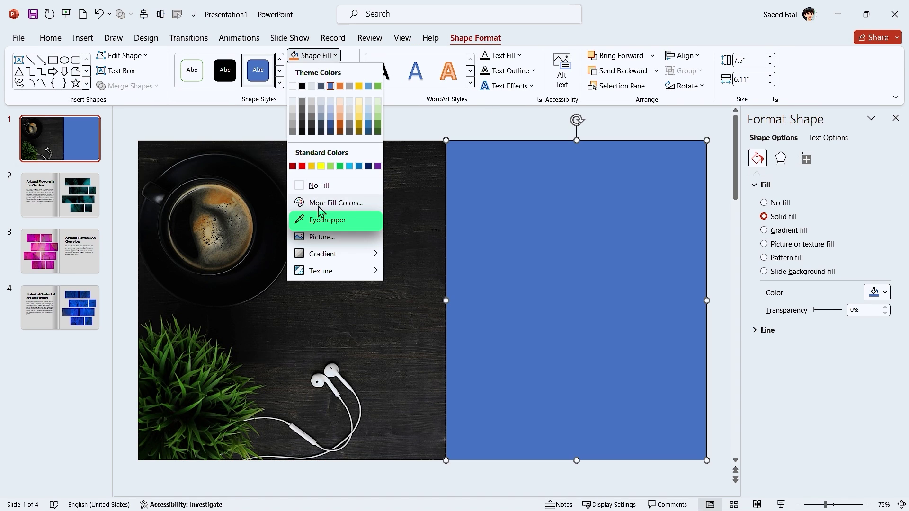
{"action": "left_click", "coordinate": [317, 220]}
{"action": "left_click", "coordinate": [331, 369]}
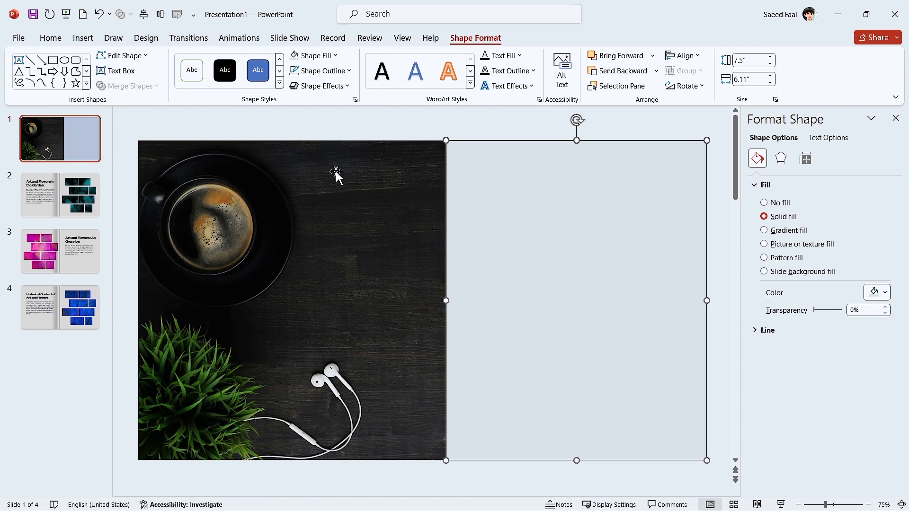
{"action": "left_click", "coordinate": [334, 71]}
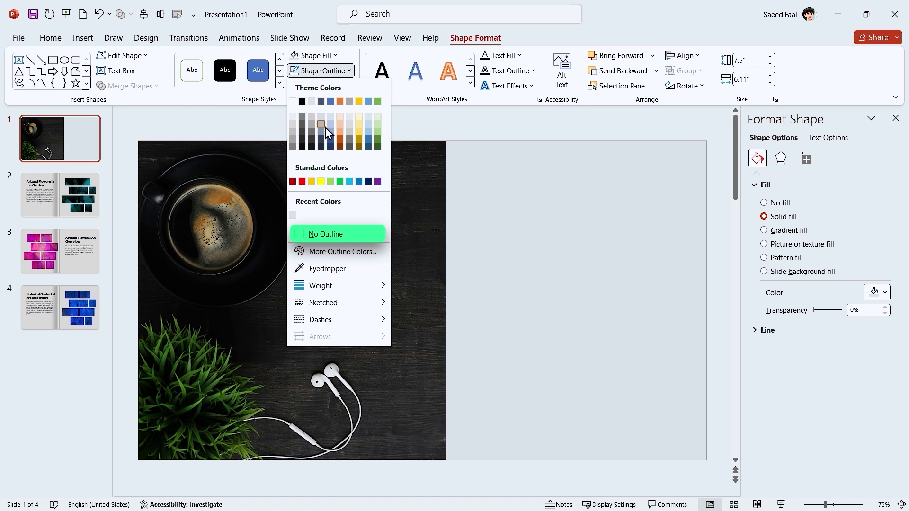
{"action": "left_click", "coordinate": [325, 242]}
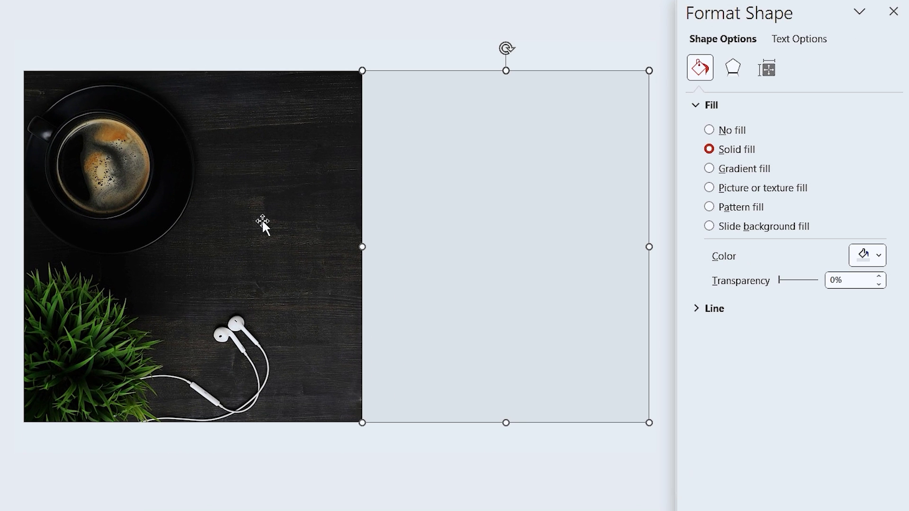
Step: Give the rectangle an outer shadow with 12 pt distance and 105% size
{"action": "left_click", "coordinate": [733, 68]}
{"action": "left_click", "coordinate": [867, 128]}
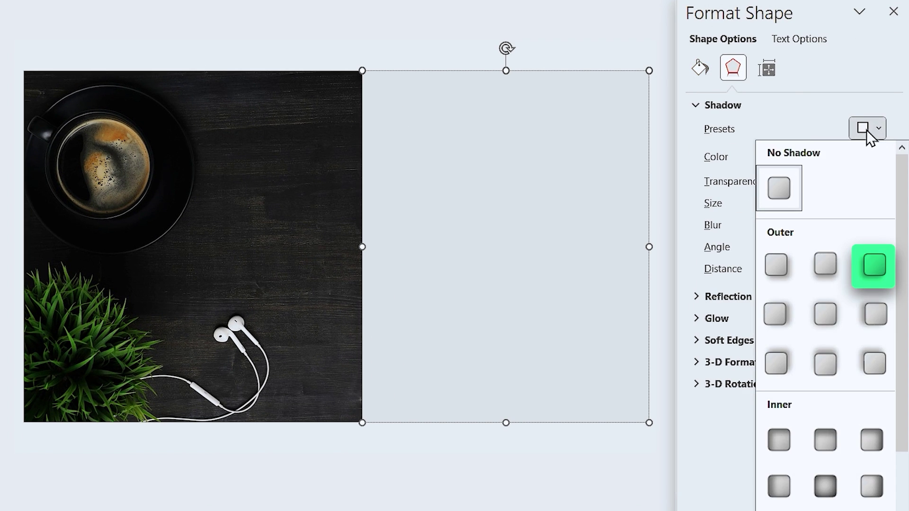
{"action": "left_click", "coordinate": [873, 264]}
{"action": "double_click", "coordinate": [855, 181]}
{"action": "type", "text": "45"}
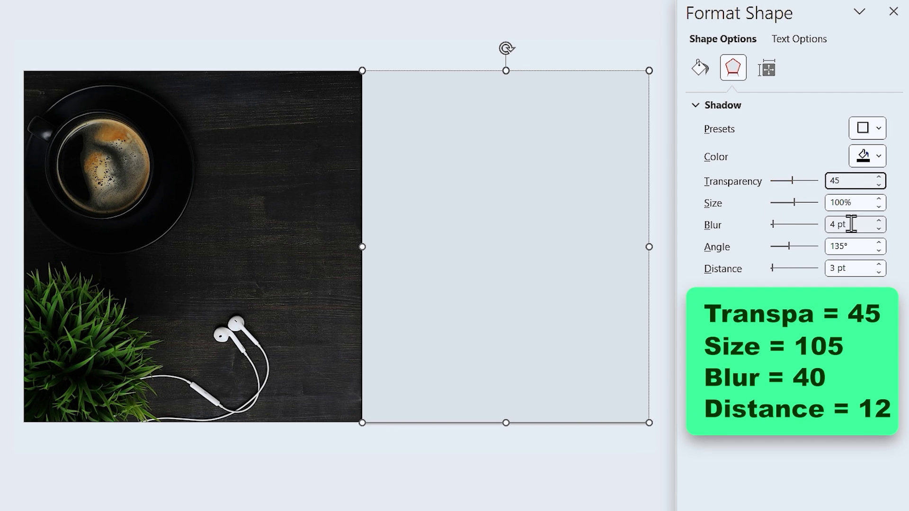
{"action": "double_click", "coordinate": [845, 225]}
{"action": "type", "text": "40"}
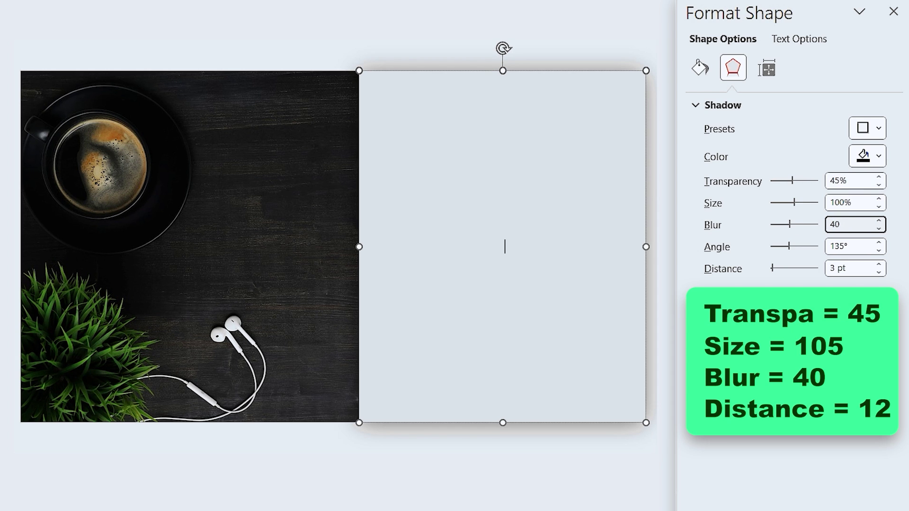
{"action": "double_click", "coordinate": [831, 269]}
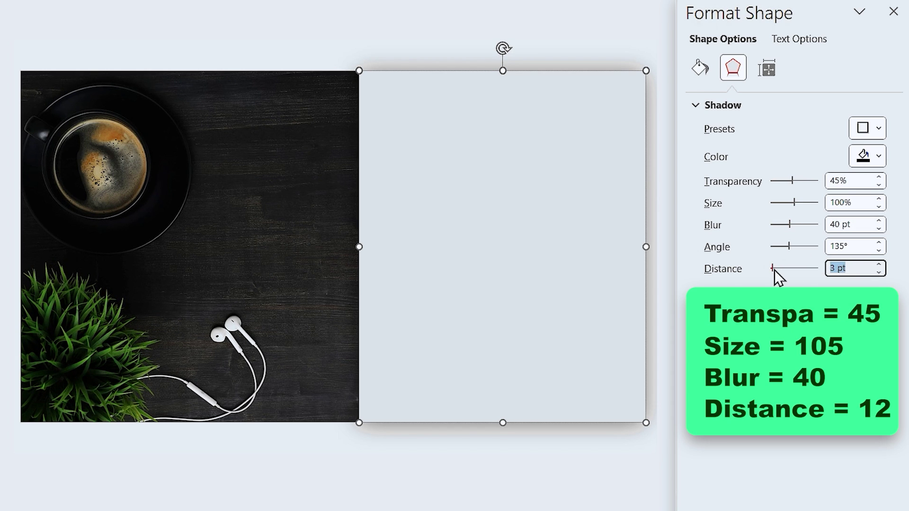
{"action": "type", "text": "12"}
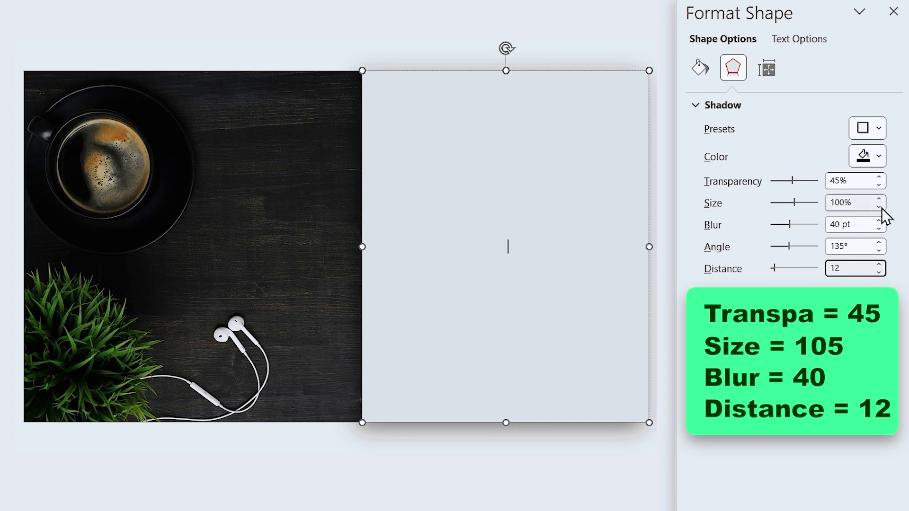
{"action": "left_click", "coordinate": [880, 200]}
{"action": "left_click", "coordinate": [880, 199]}
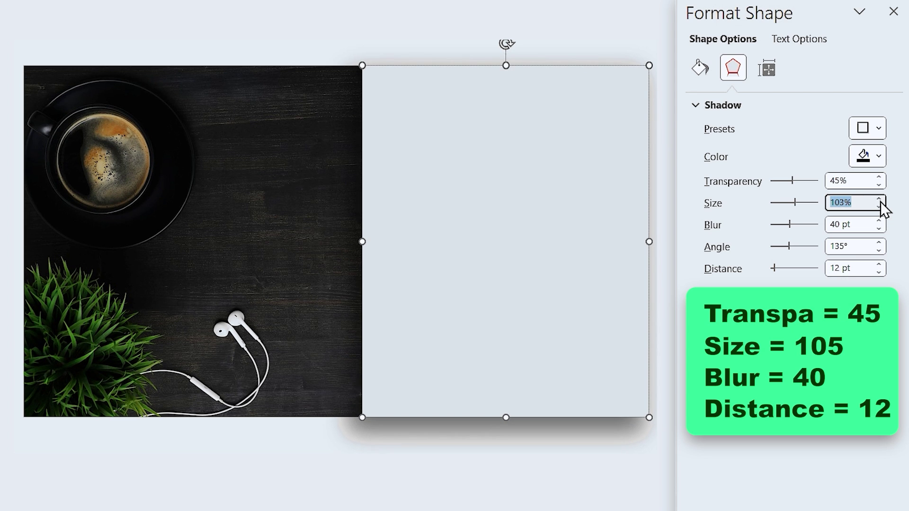
{"action": "left_click", "coordinate": [881, 200]}
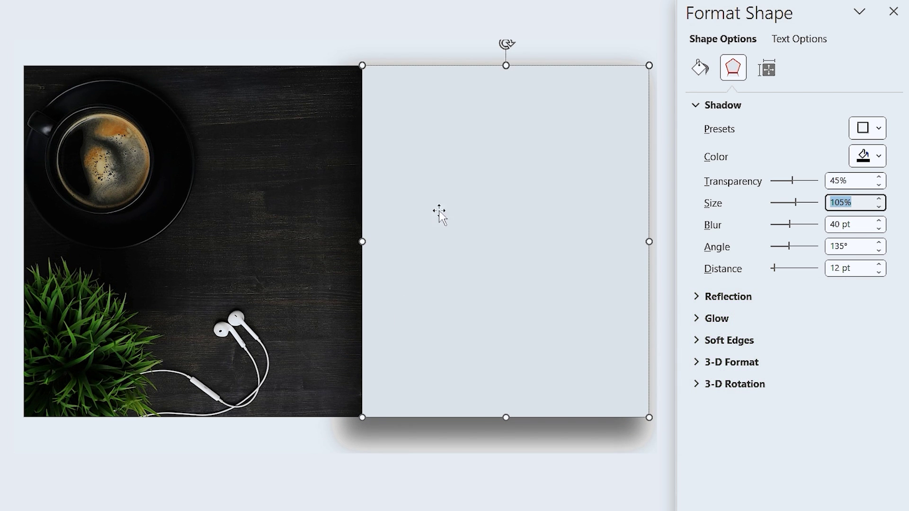
{"action": "left_click", "coordinate": [694, 106]}
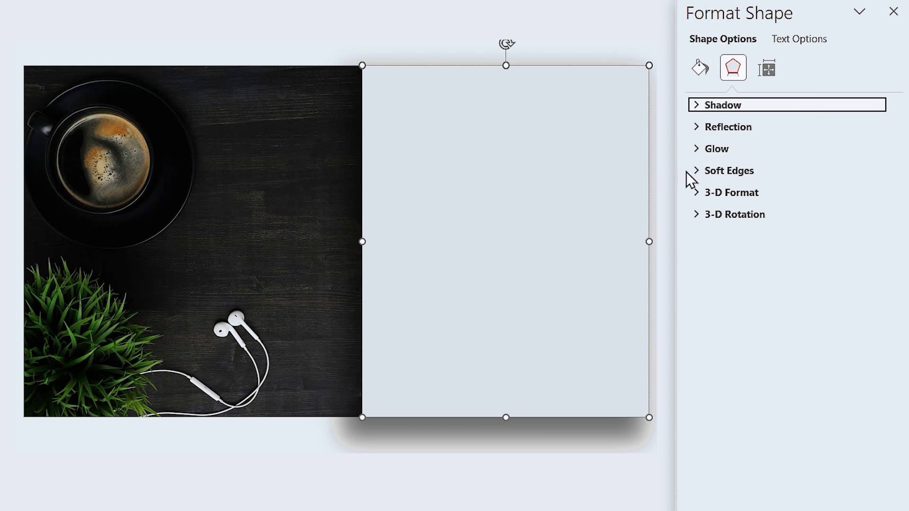
Step: Apply the first Top bevel preset to the page
{"action": "left_click", "coordinate": [697, 197]}
{"action": "left_click", "coordinate": [742, 240]}
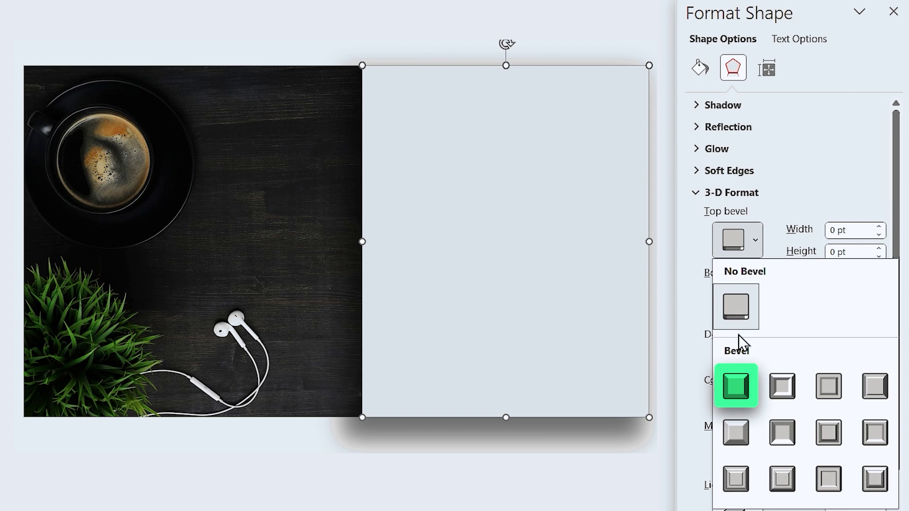
{"action": "left_click", "coordinate": [742, 380]}
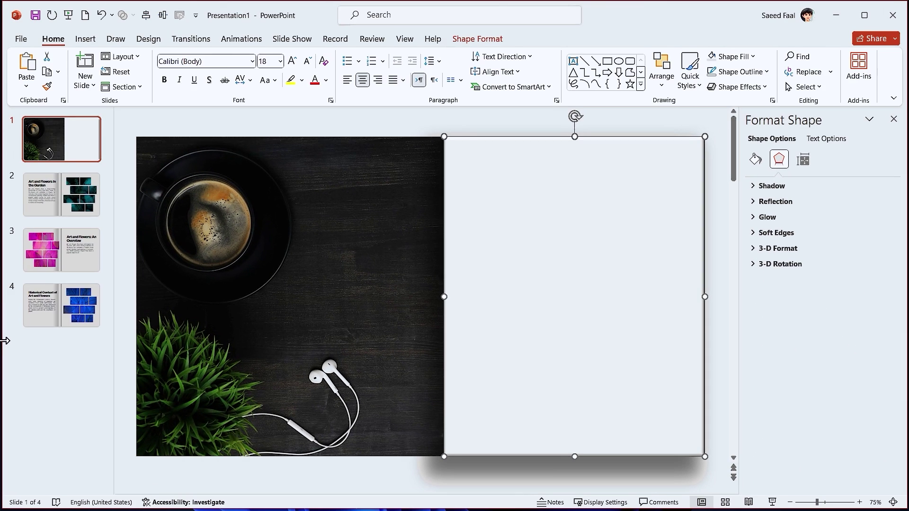
Step: Place Picture1.png at the page's top-left corner, cropped to the page edges
{"action": "left_click_drag", "start_coordinate": [5, 341], "coordinate": [136, 341]}
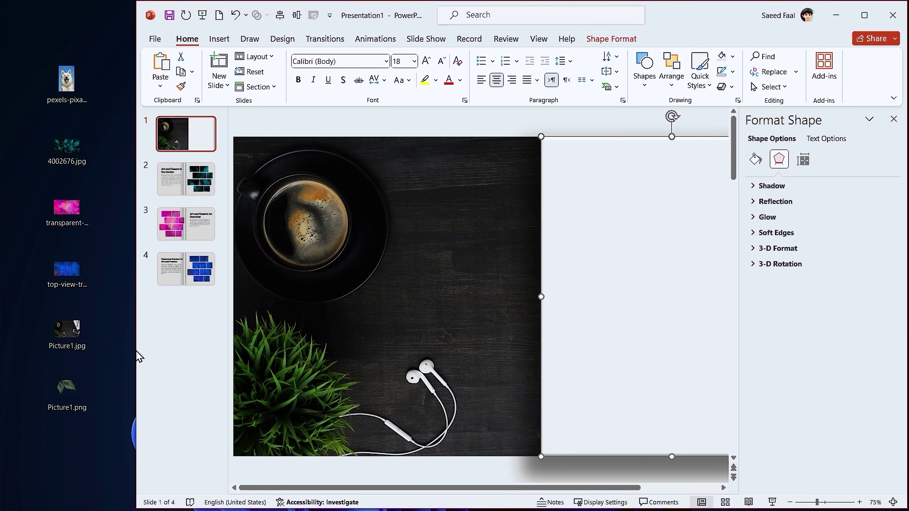
{"action": "mouse_move", "coordinate": [66, 387]}
{"action": "left_mouse_down"}
{"action": "mouse_move", "coordinate": [338, 341]}
{"action": "mouse_move", "coordinate": [589, 254]}
{"action": "left_mouse_up"}
{"action": "left_click_drag", "start_coordinate": [138, 344], "coordinate": [33, 341]}
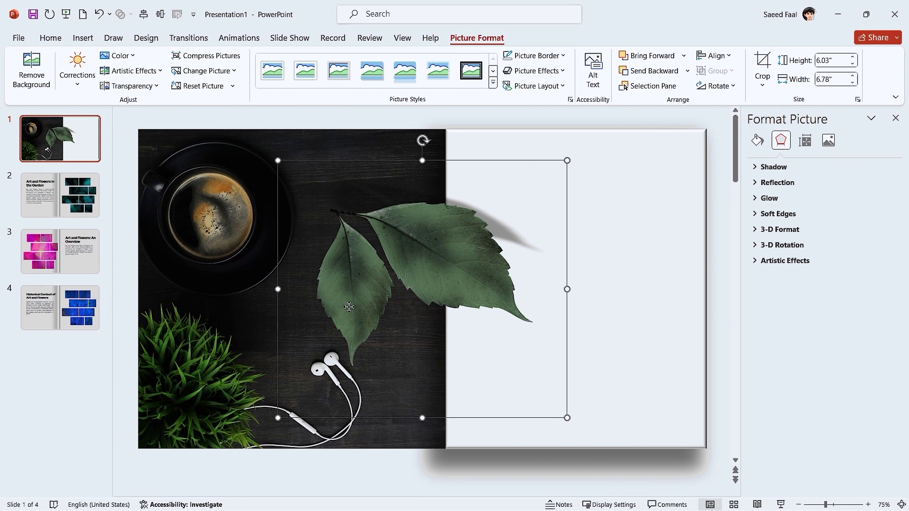
{"action": "mouse_move", "coordinate": [346, 308]}
{"action": "left_mouse_down"}
{"action": "mouse_move", "coordinate": [478, 288]}
{"action": "mouse_move", "coordinate": [479, 235]}
{"action": "left_mouse_up"}
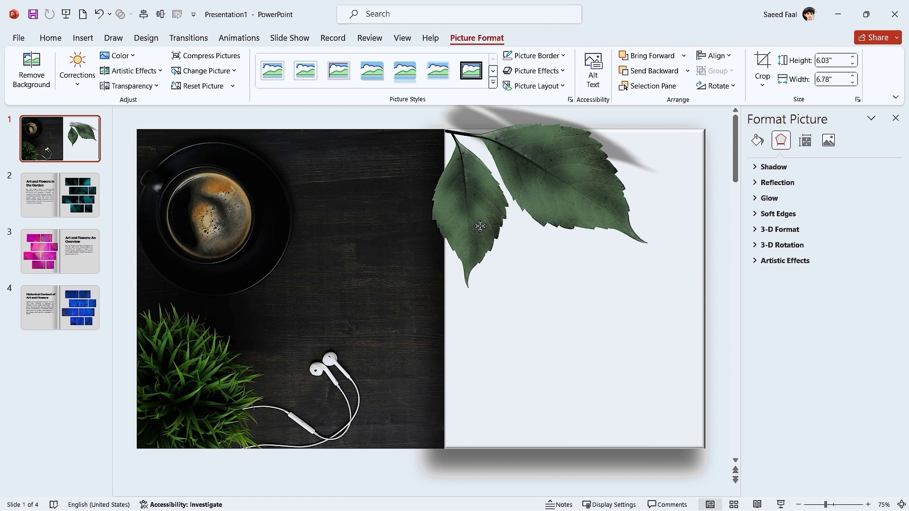
{"action": "left_click_drag", "start_coordinate": [479, 235], "coordinate": [480, 227]}
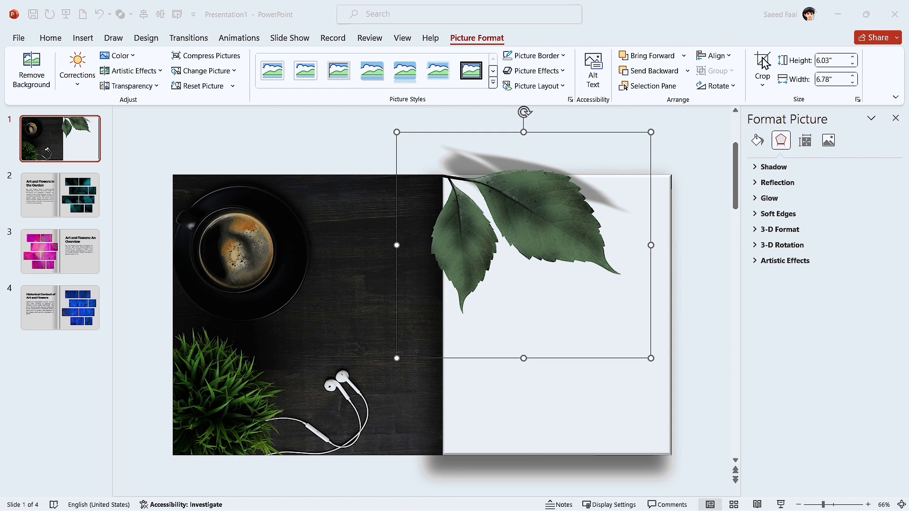
{"action": "left_click", "coordinate": [763, 60]}
{"action": "left_click_drag", "start_coordinate": [522, 118], "coordinate": [523, 163]}
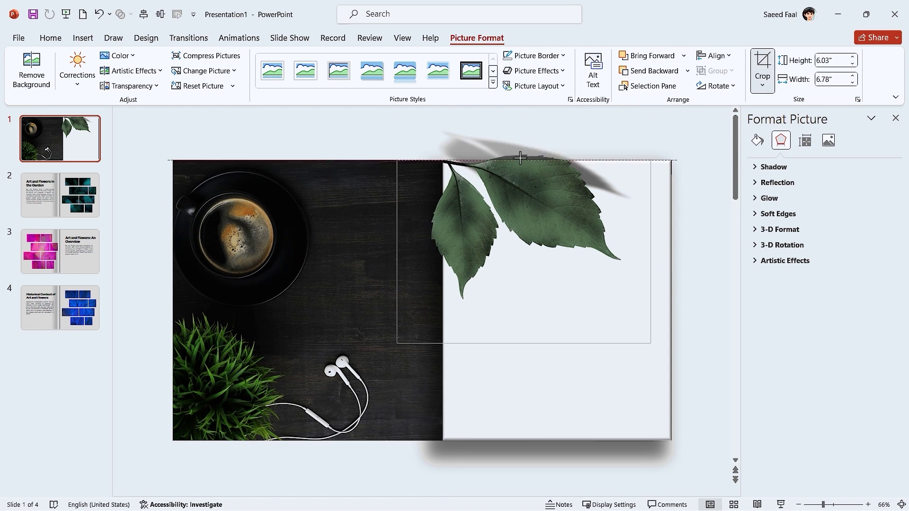
{"action": "left_click_drag", "start_coordinate": [400, 253], "coordinate": [441, 259]}
{"action": "left_click", "coordinate": [553, 284]}
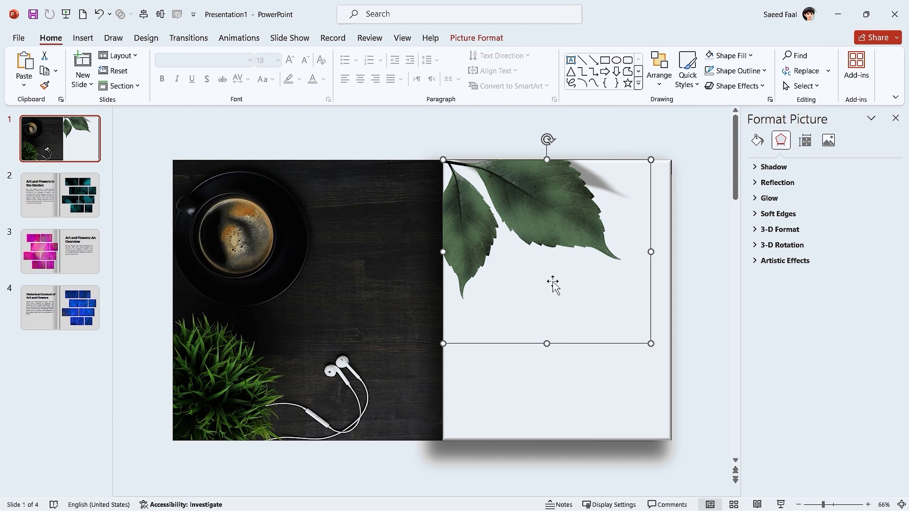
Step: Give the leaf picture a matching top bevel
{"action": "left_click", "coordinate": [755, 237]}
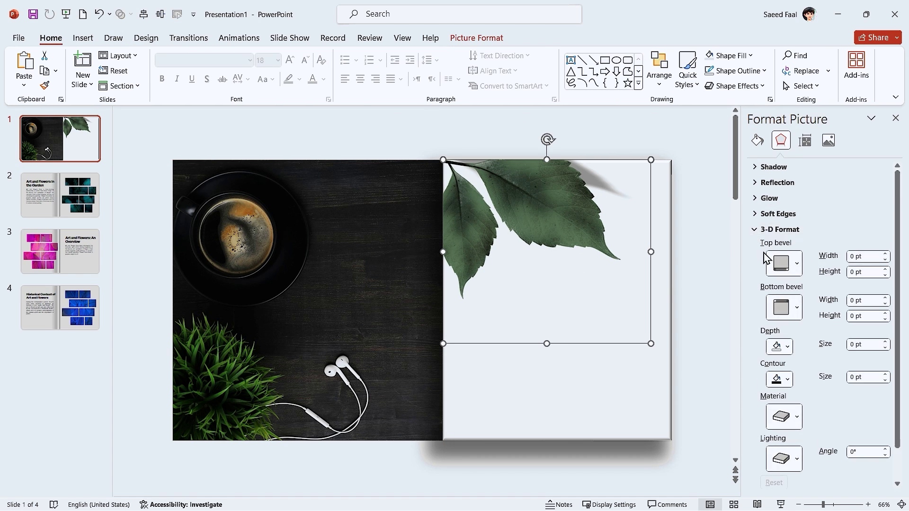
{"action": "left_click", "coordinate": [797, 264]}
{"action": "left_click", "coordinate": [788, 362]}
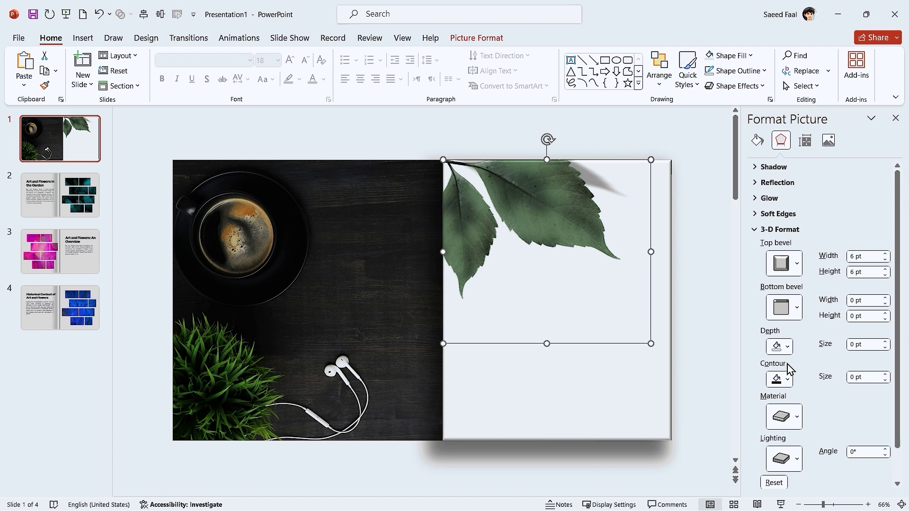
{"action": "left_click", "coordinate": [754, 229]}
Step: Duplicate the leaf, rotate the copy, and crop it at the page's bottom-right corner
{"action": "left_click", "coordinate": [660, 235]}
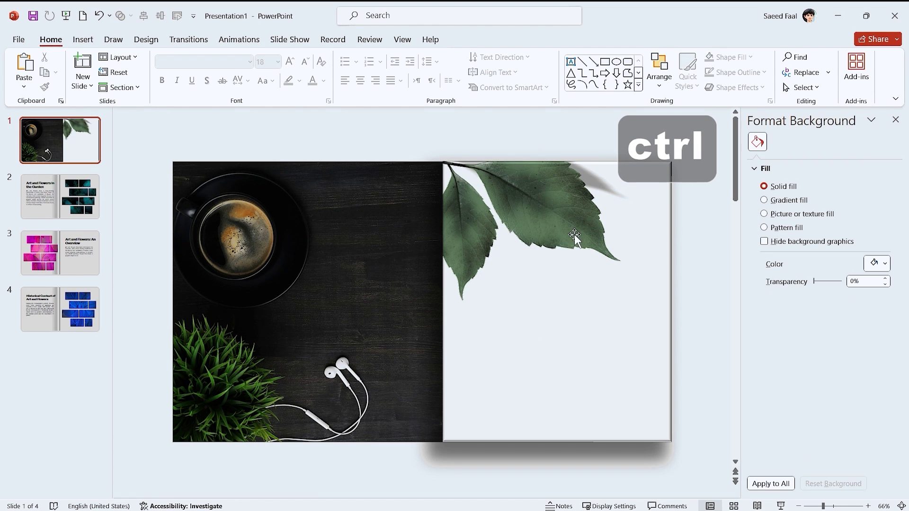
{"action": "left_click_drag", "start_coordinate": [552, 218], "coordinate": [580, 343]}
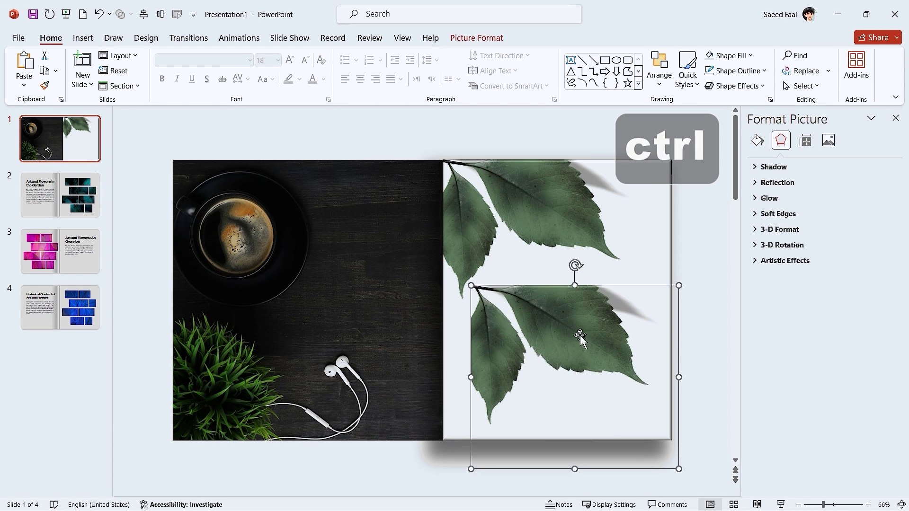
{"action": "mouse_move", "coordinate": [574, 266]}
{"action": "left_mouse_down"}
{"action": "mouse_move", "coordinate": [528, 275]}
{"action": "mouse_move", "coordinate": [573, 399]}
{"action": "left_mouse_up"}
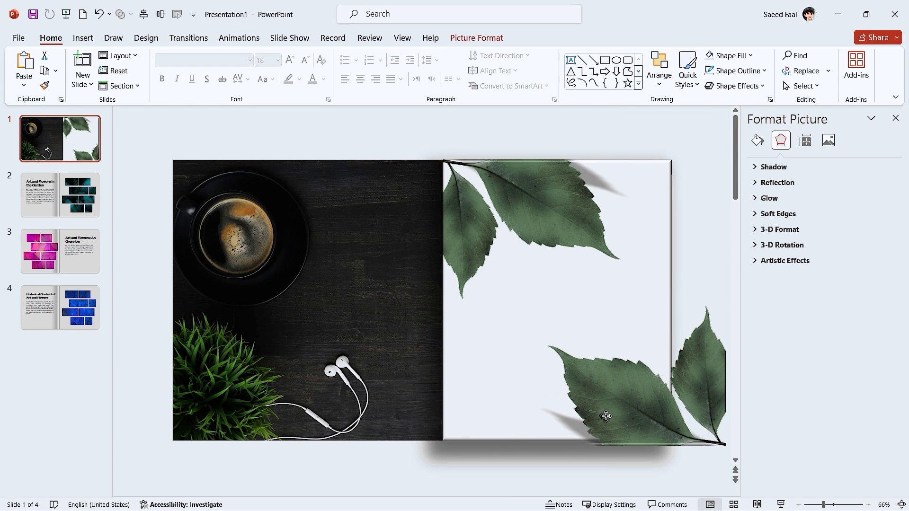
{"action": "left_click_drag", "start_coordinate": [561, 439], "coordinate": [606, 414]}
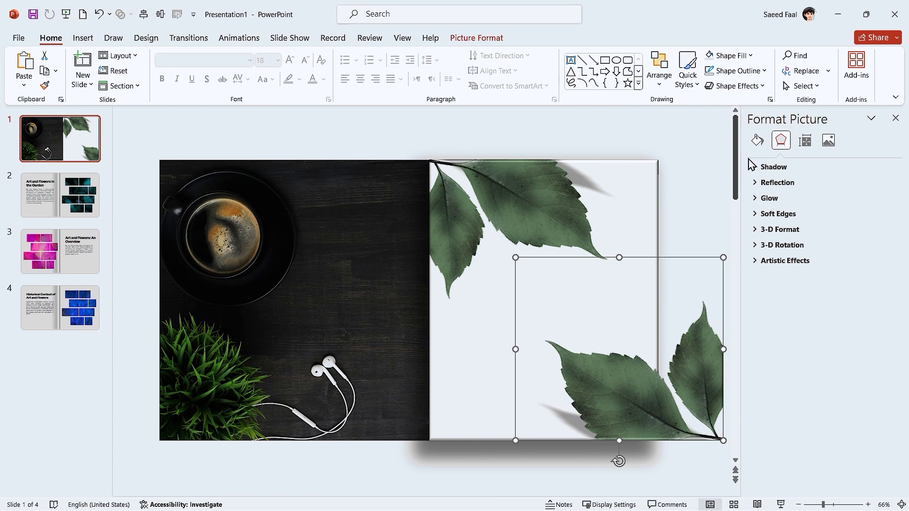
{"action": "left_click", "coordinate": [483, 38]}
{"action": "left_click", "coordinate": [763, 71]}
{"action": "left_click_drag", "start_coordinate": [679, 349], "coordinate": [615, 349]}
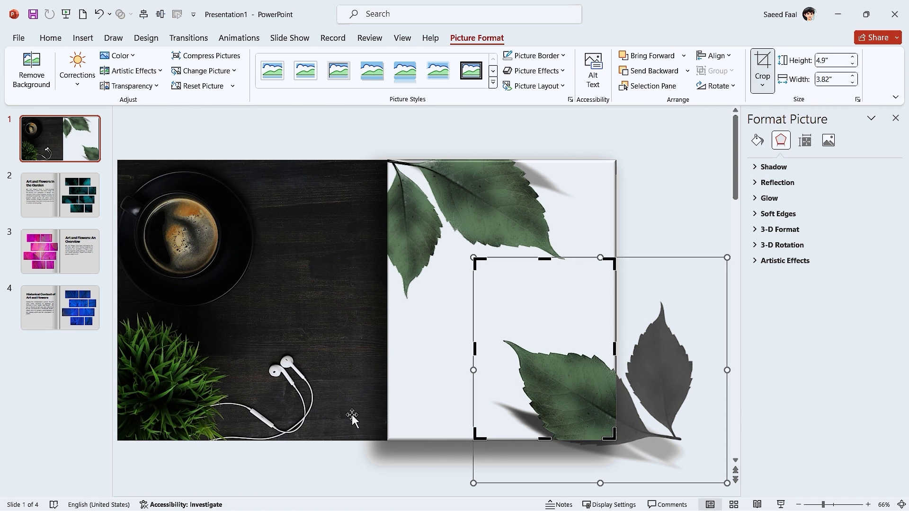
Step: Copy slide 2's book spine onto the cover, slightly widened, along the page's left edge
{"action": "left_click", "coordinate": [429, 475]}
{"action": "key", "text": "Page_Down"}
{"action": "left_click", "coordinate": [410, 269]}
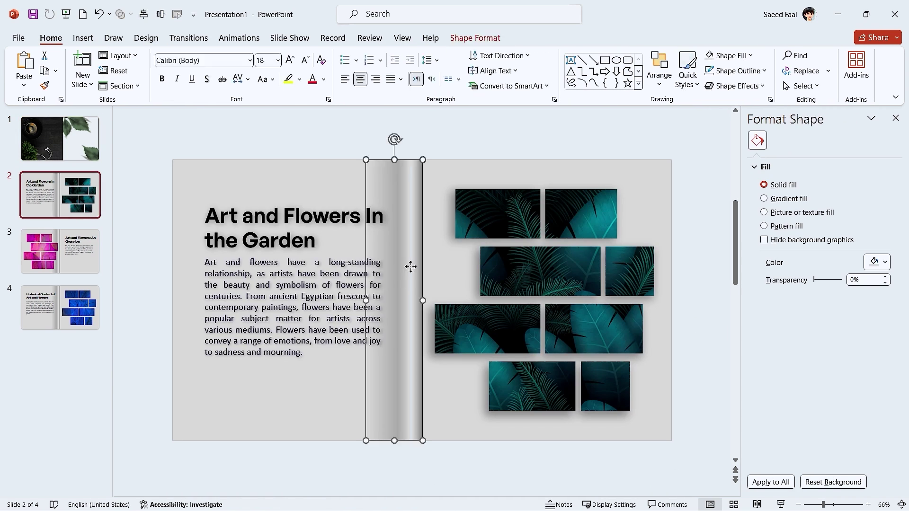
{"action": "key", "text": "Page_Up"}
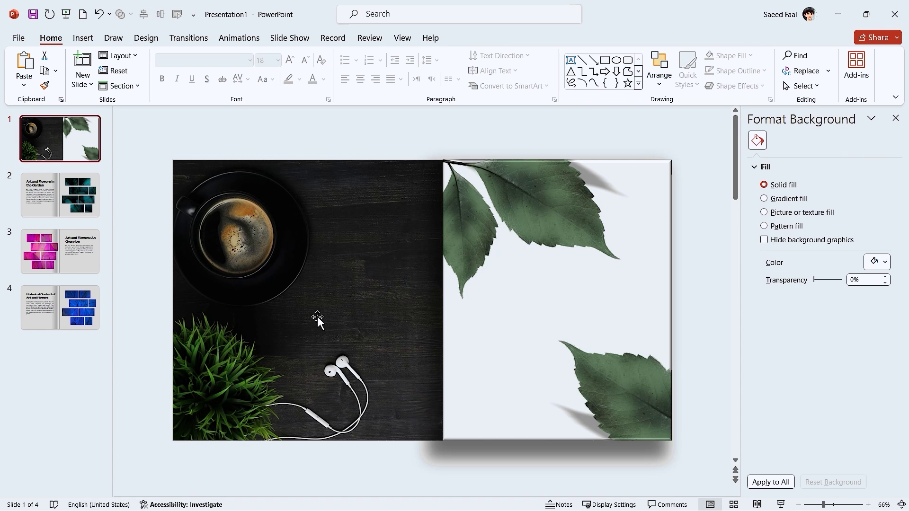
{"action": "key", "text": "ctrl+v"}
{"action": "left_click_drag", "start_coordinate": [370, 328], "coordinate": [460, 329]}
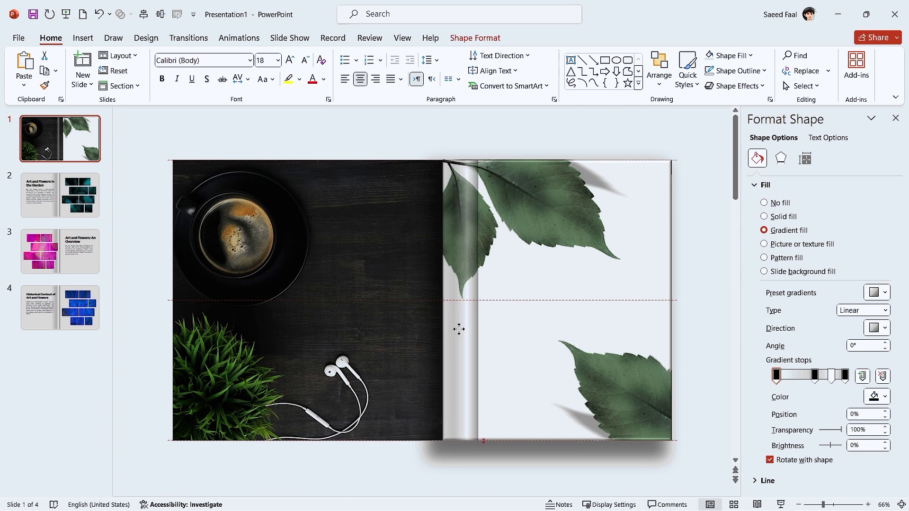
{"action": "mouse_move", "coordinate": [479, 300]}
{"action": "left_mouse_down"}
{"action": "mouse_move", "coordinate": [491, 300]}
{"action": "mouse_move", "coordinate": [479, 301]}
{"action": "left_mouse_up"}
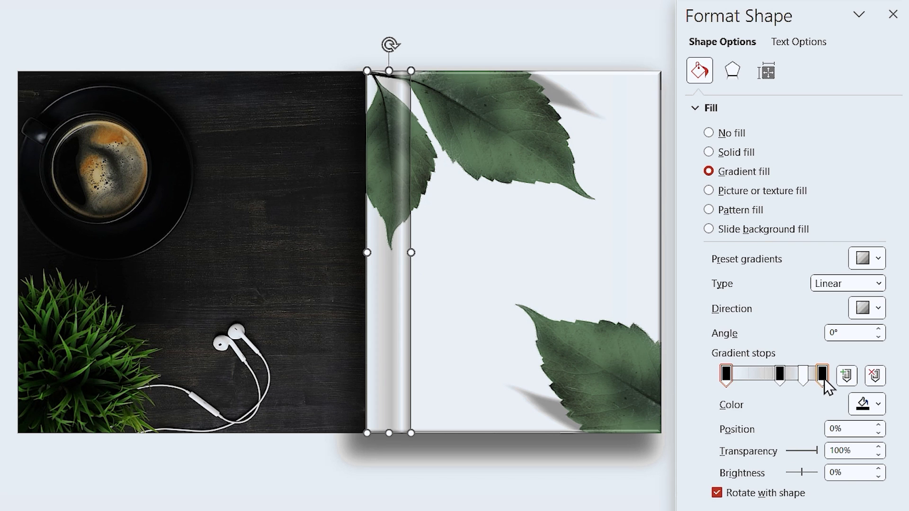
Step: Delete the last gradient stop and set the stop transparencies to 100% and 50%
{"action": "left_click_drag", "start_coordinate": [823, 380], "coordinate": [825, 398]}
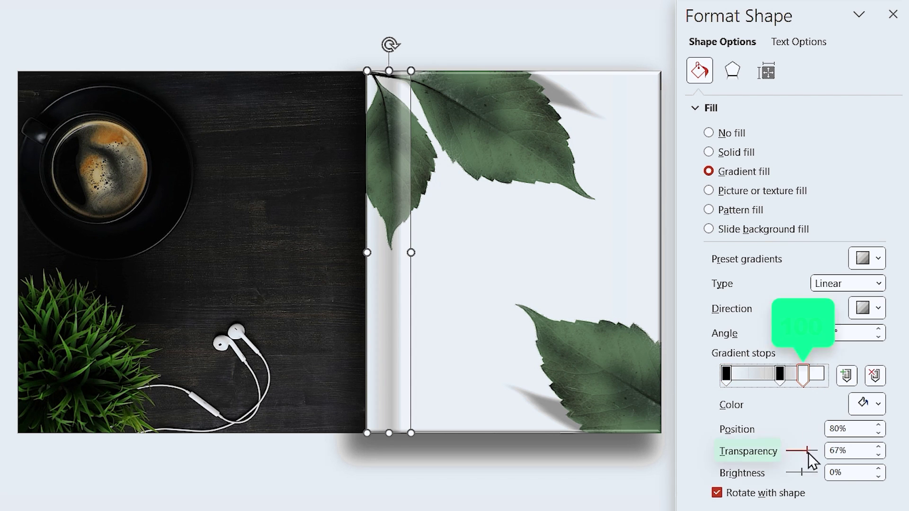
{"action": "left_click_drag", "start_coordinate": [808, 453], "coordinate": [827, 453]}
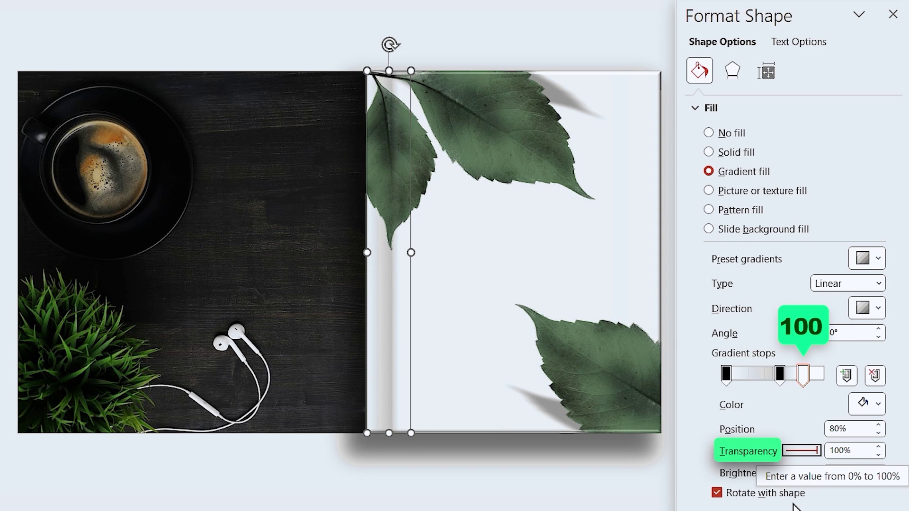
{"action": "left_click", "coordinate": [782, 378]}
{"action": "left_click_drag", "start_coordinate": [851, 451], "coordinate": [810, 450]}
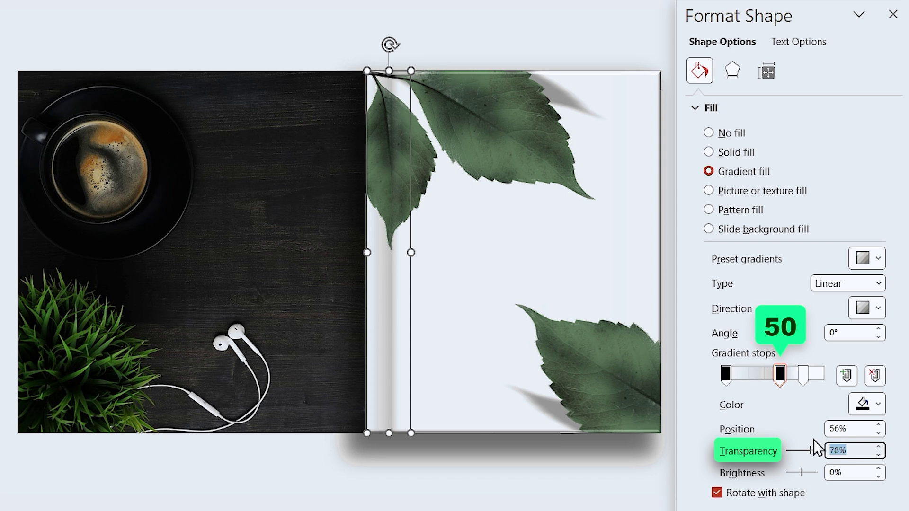
{"action": "type", "text": "50"}
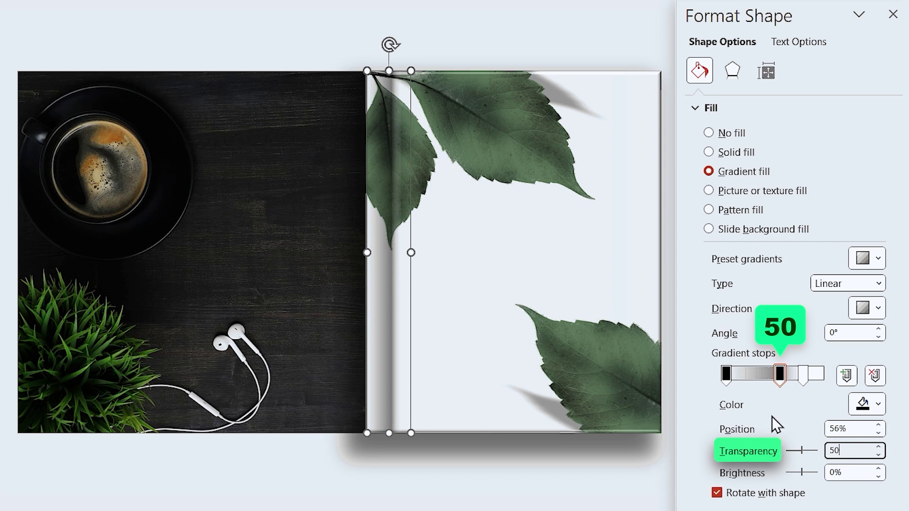
{"action": "left_click", "coordinate": [412, 252]}
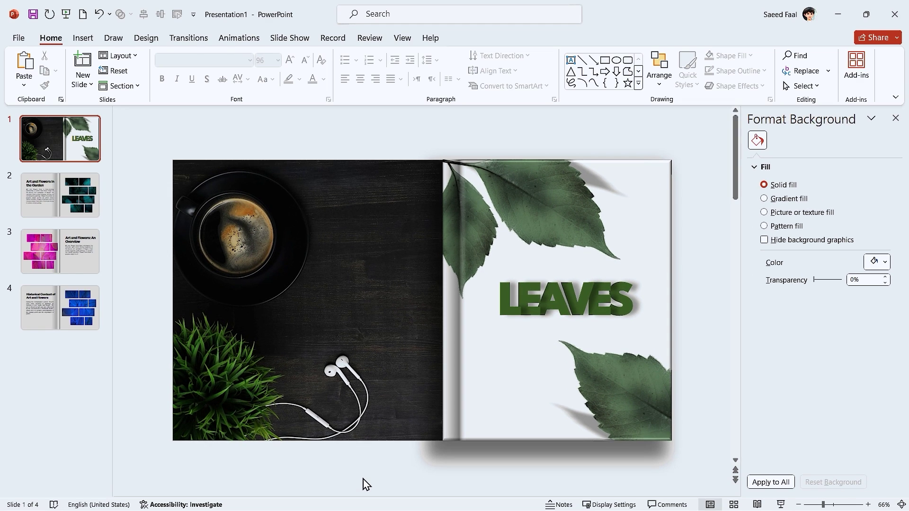
Step: Apply the Page Curl transition to slides 2 through 4
{"action": "left_click", "coordinate": [90, 220]}
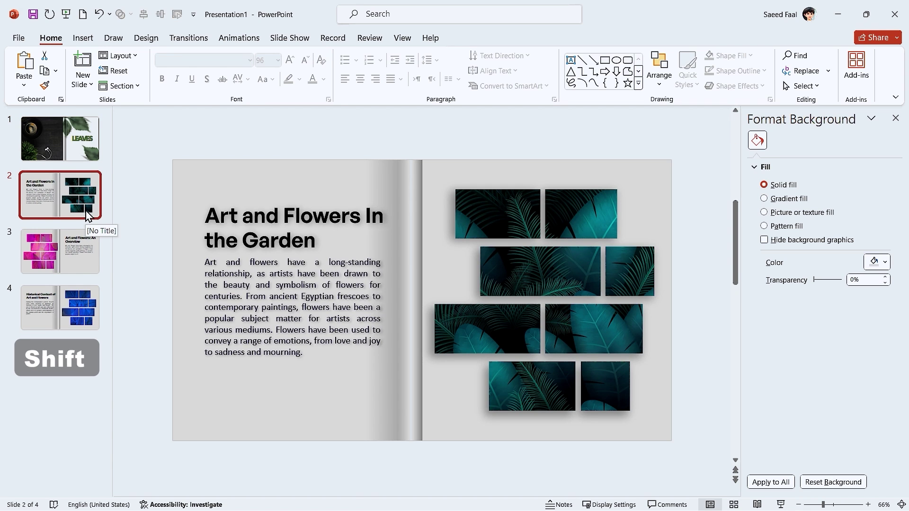
{"action": "left_click", "coordinate": [83, 323], "text": "shift"}
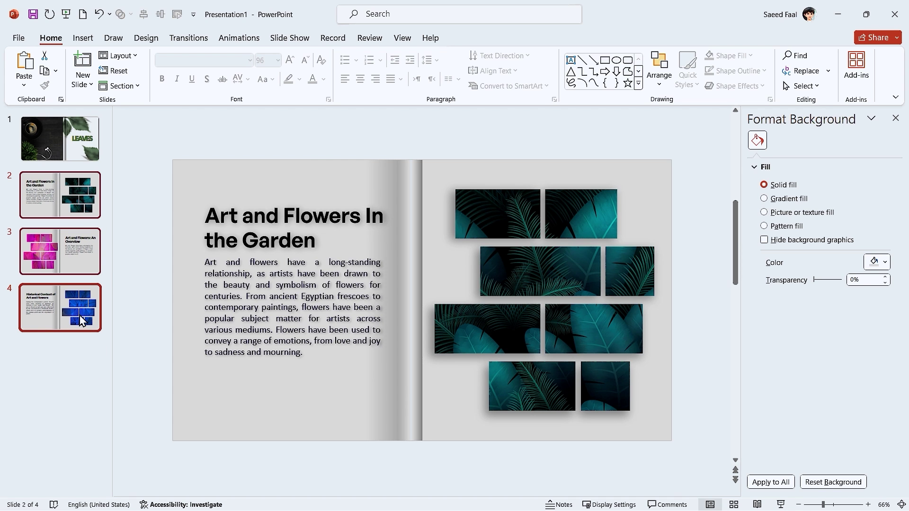
{"action": "left_click", "coordinate": [189, 38]}
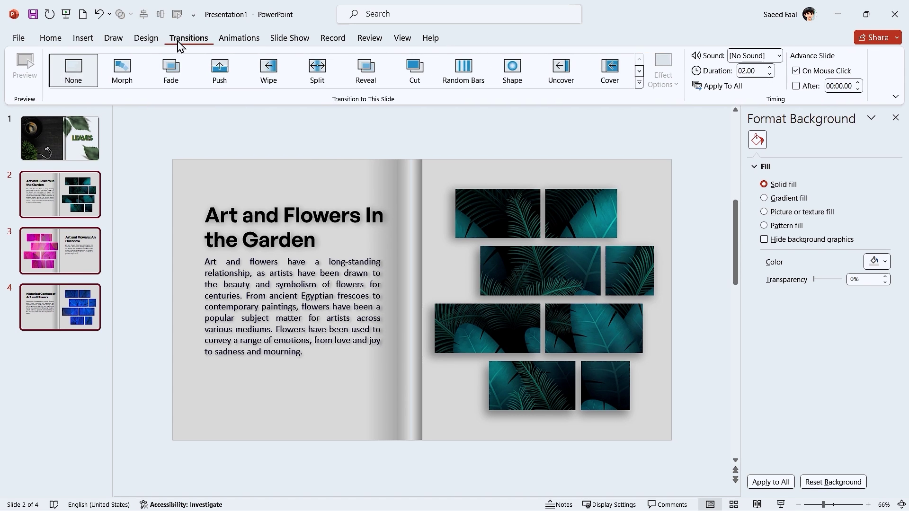
{"action": "left_click", "coordinate": [638, 83]}
{"action": "left_click", "coordinate": [464, 178]}
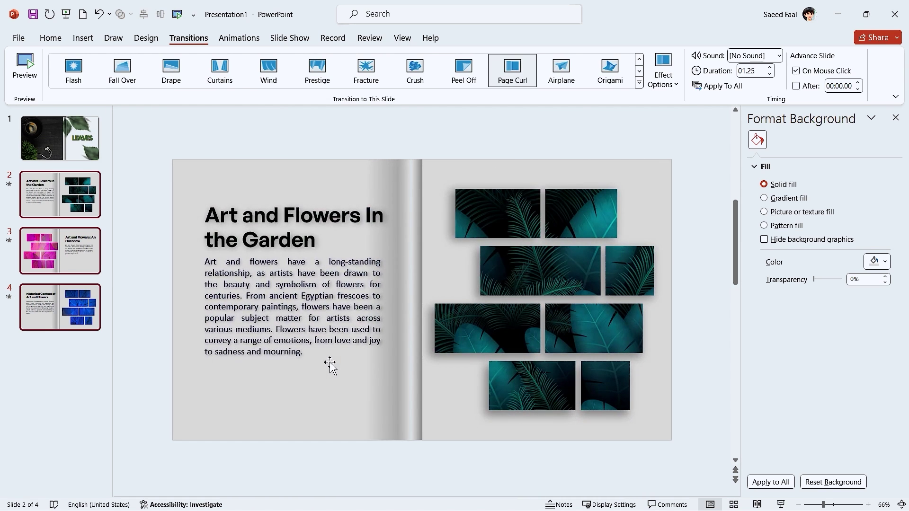